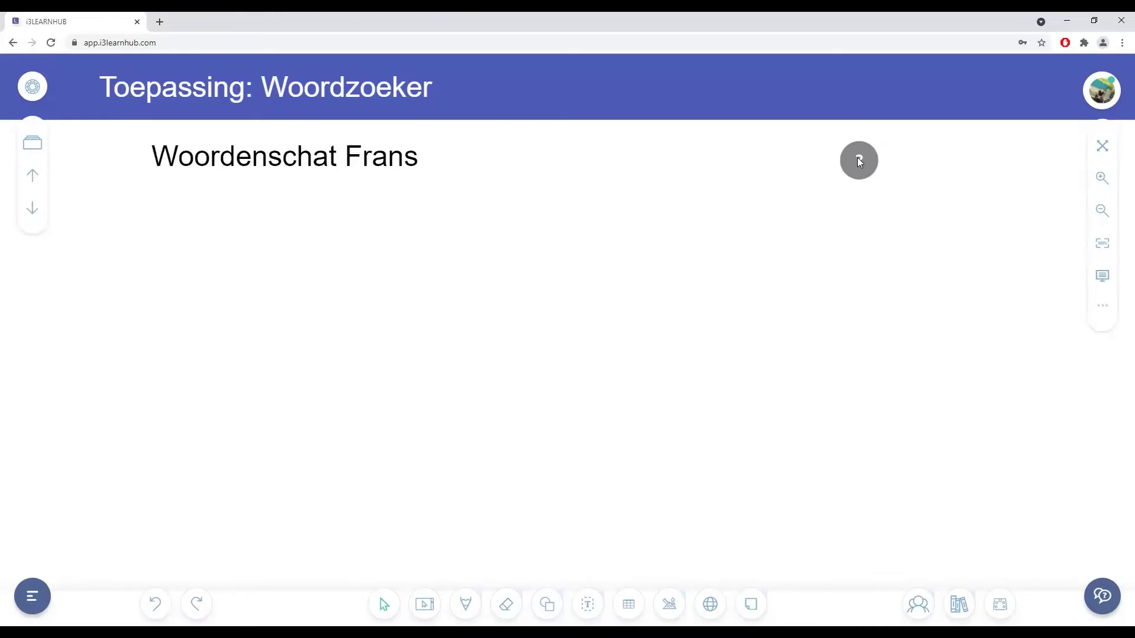
# Reveal the hidden second heading and erase the cover over the vocabulary image under Woordenschat Frans.
pyautogui.click(859, 161)
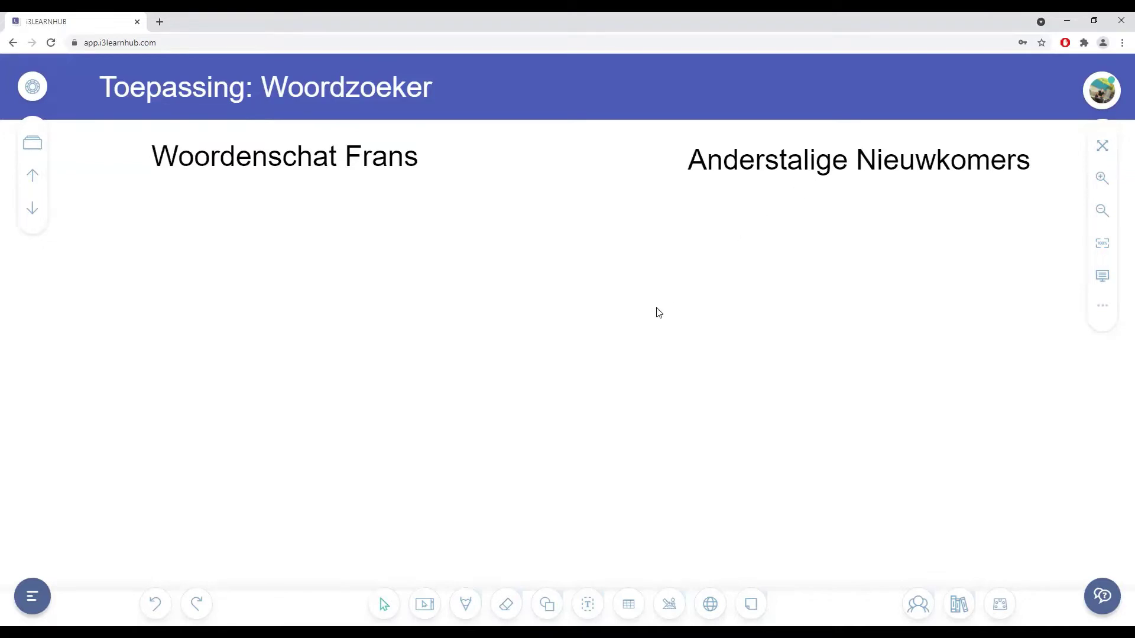
pyautogui.click(503, 606)
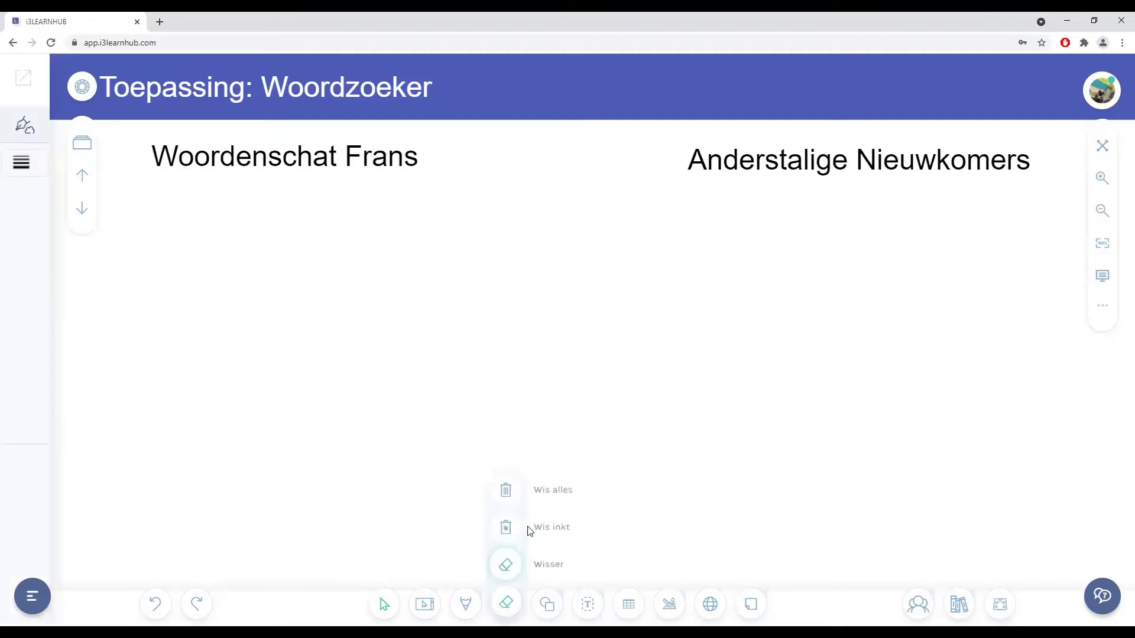
pyautogui.click(512, 569)
pyautogui.moveTo(491, 240)
pyautogui.mouseDown()
pyautogui.moveTo(401, 279)
pyautogui.moveTo(368, 360)
pyautogui.moveTo(467, 251)
pyautogui.moveTo(481, 269)
pyautogui.moveTo(480, 317)
pyautogui.moveTo(415, 220)
pyautogui.moveTo(349, 322)
pyautogui.moveTo(317, 329)
pyautogui.moveTo(376, 234)
pyautogui.moveTo(335, 225)
pyautogui.moveTo(302, 319)
pyautogui.moveTo(247, 379)
pyautogui.moveTo(300, 275)
pyautogui.moveTo(253, 258)
pyautogui.moveTo(169, 352)
pyautogui.moveTo(198, 287)
pyautogui.moveTo(115, 313)
pyautogui.moveTo(127, 396)
pyautogui.moveTo(89, 331)
pyautogui.moveTo(367, 239)
pyautogui.mouseUp()
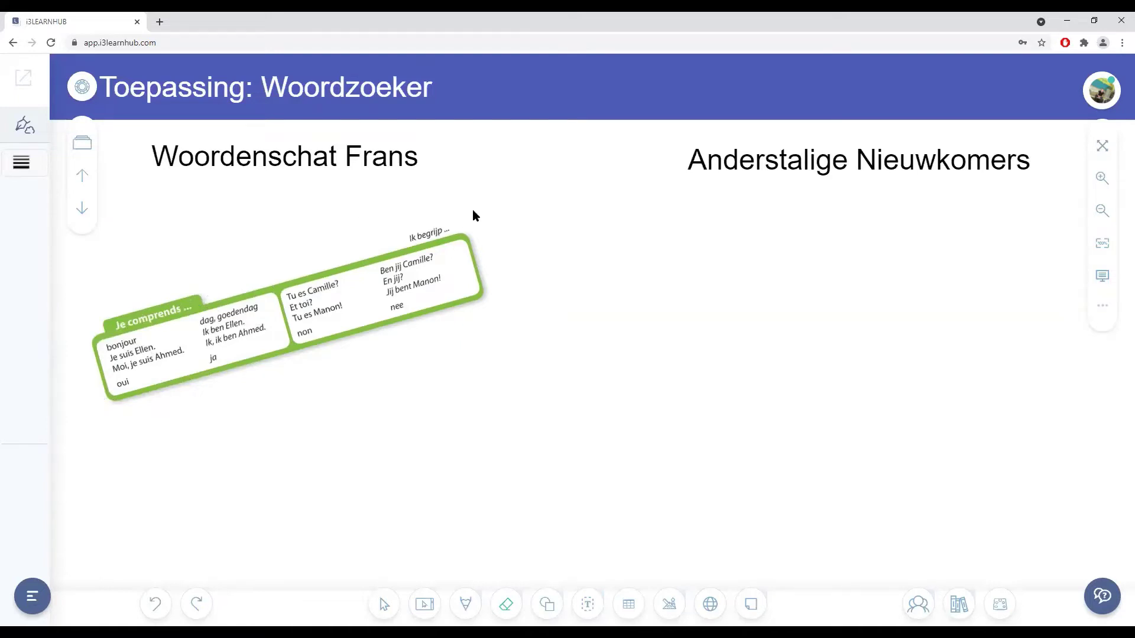
pyautogui.click(388, 603)
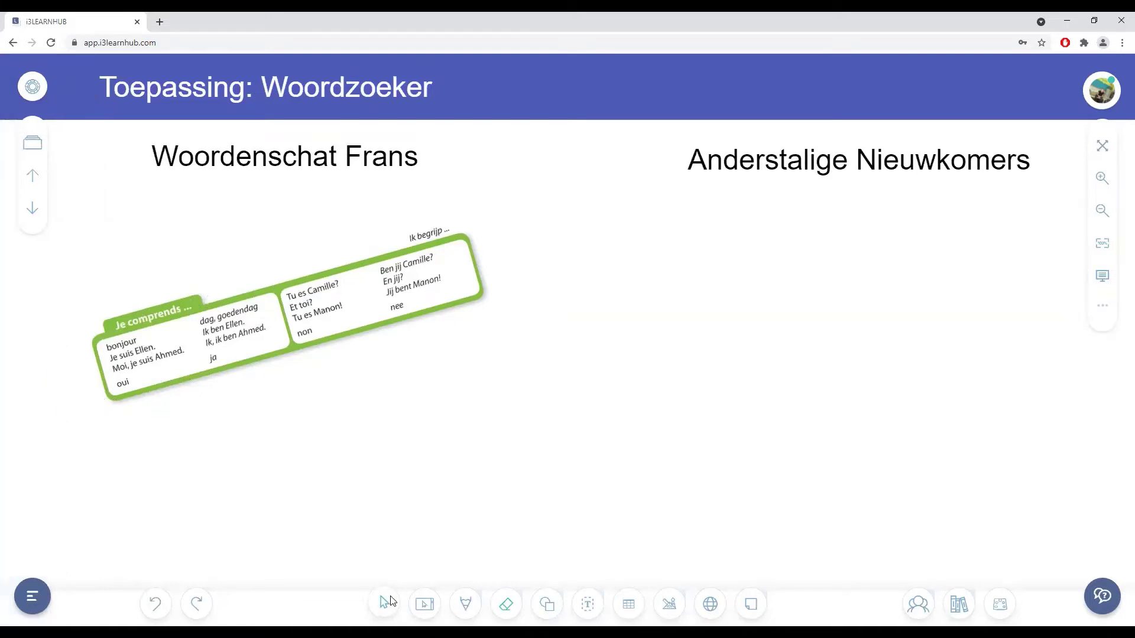
# Go to the empty page that follows the Woordenschat Frans page.
pyautogui.click(33, 209)
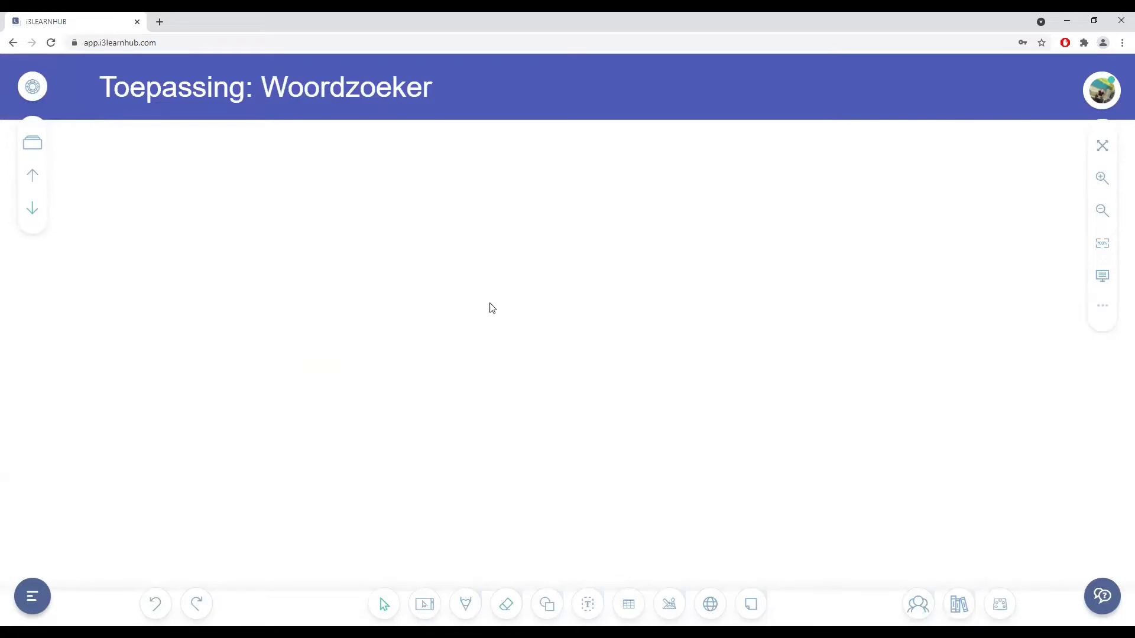
pyautogui.click(33, 175)
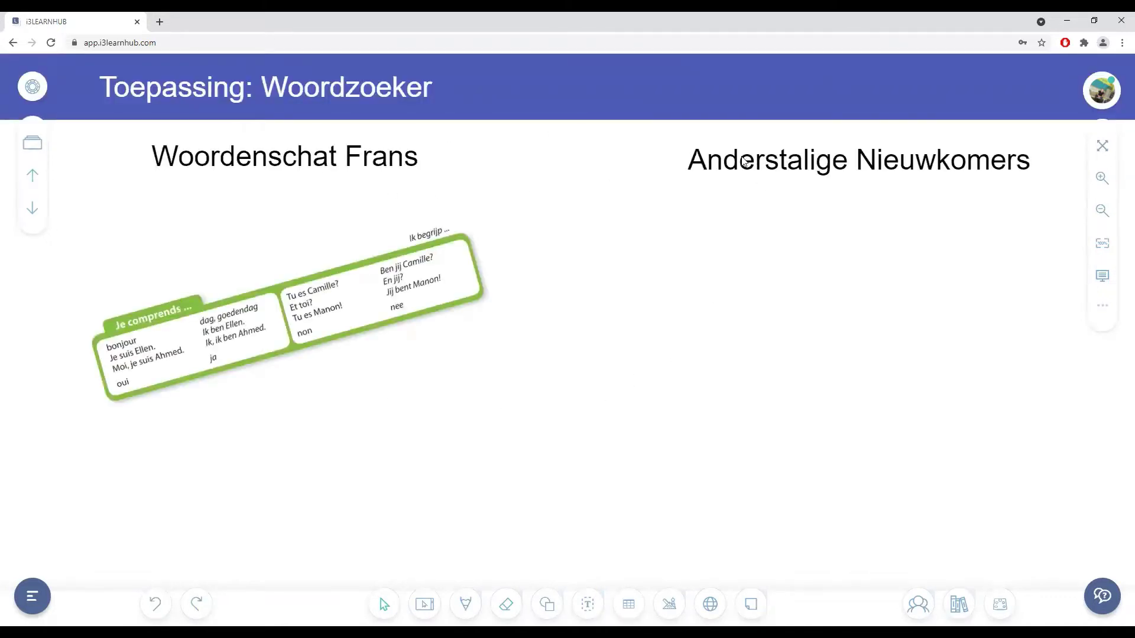
pyautogui.click(33, 209)
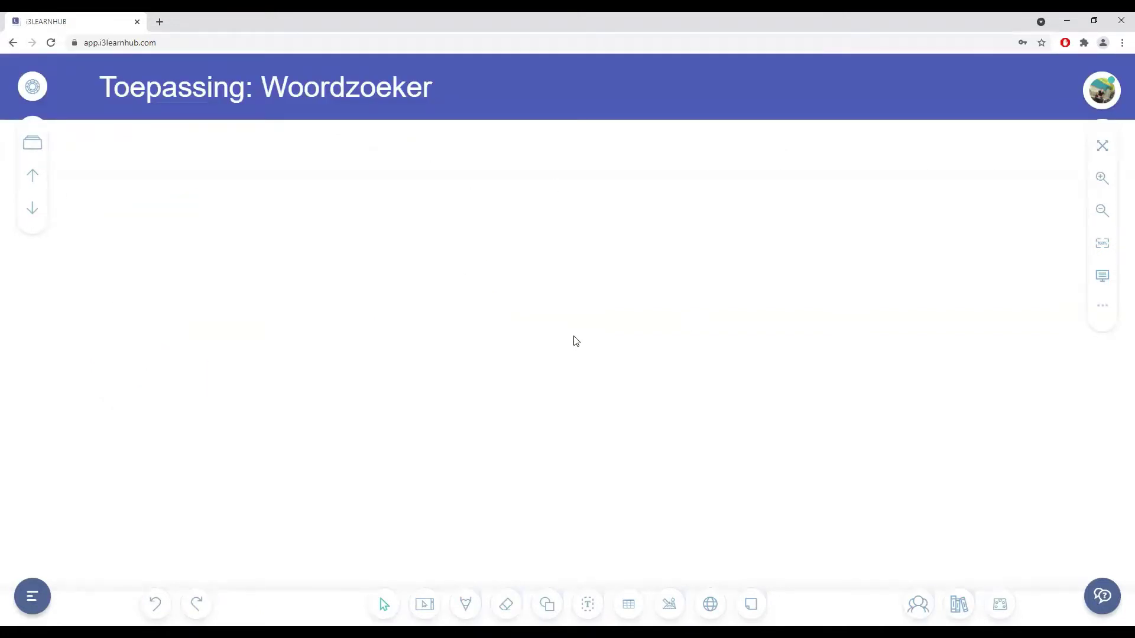
# Create a new Woordzoeker activity and set its activity language to Frans.
pyautogui.click(1000, 603)
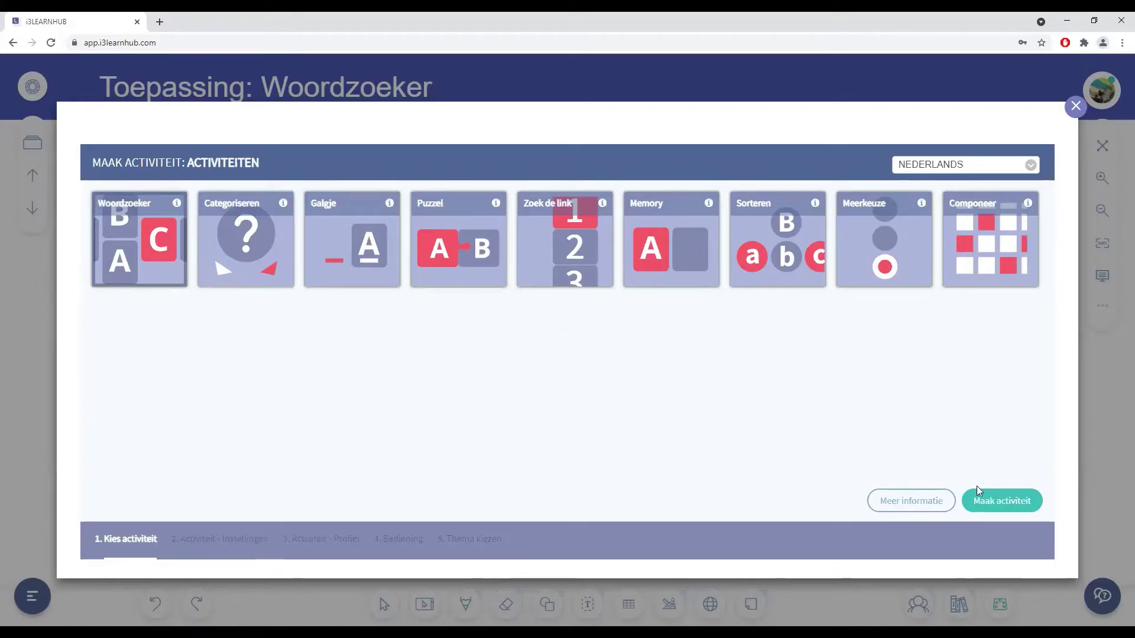
pyautogui.click(998, 500)
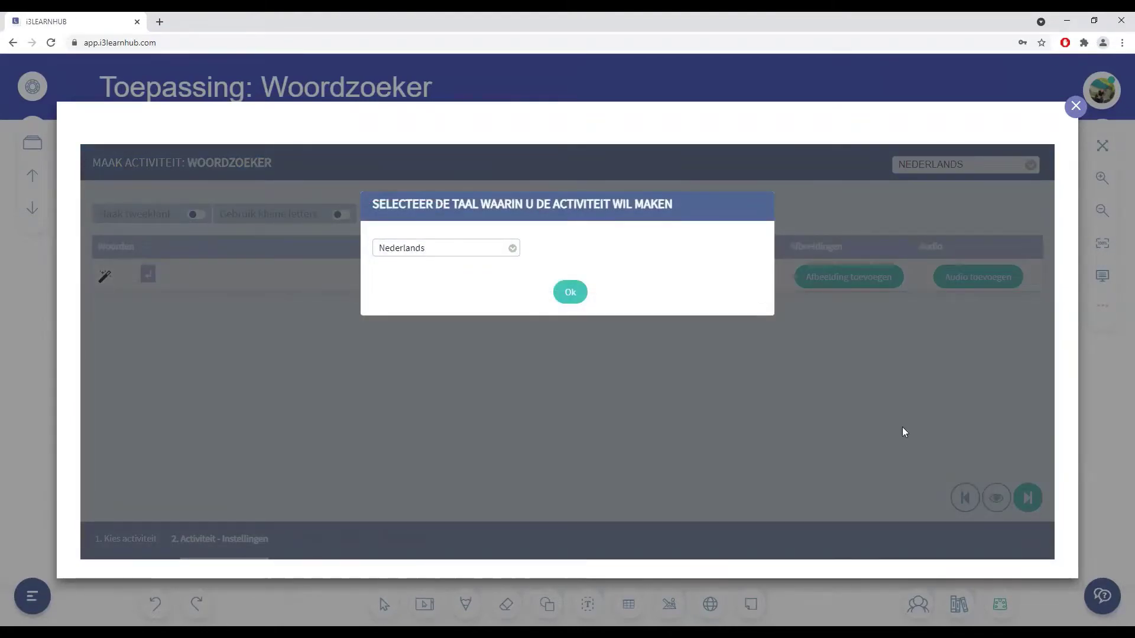
pyautogui.click(513, 248)
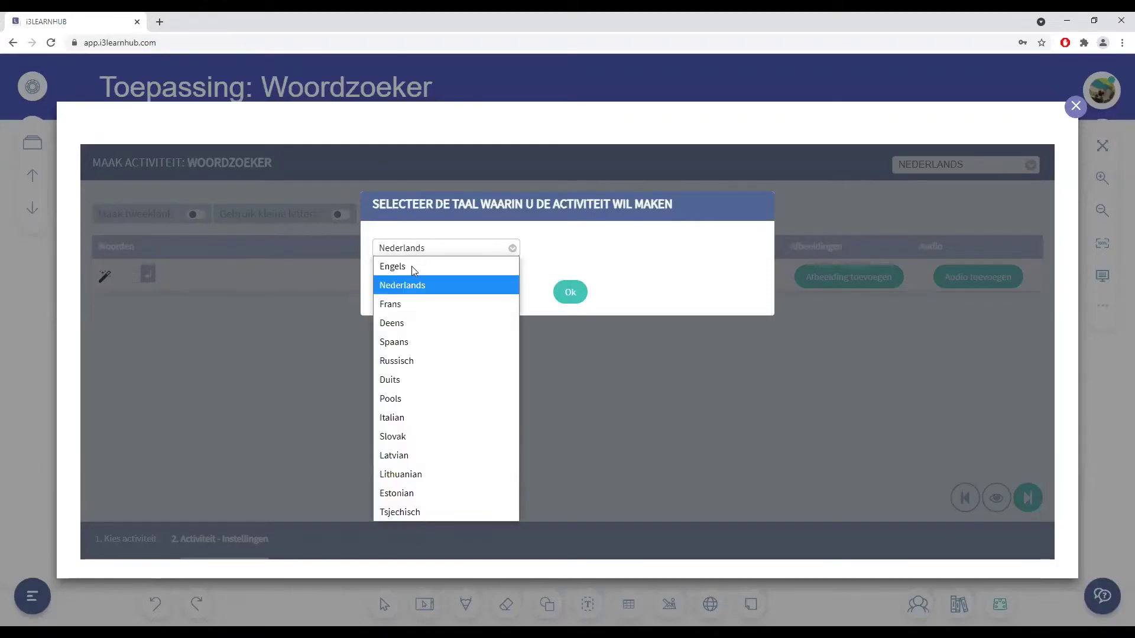
pyautogui.click(405, 304)
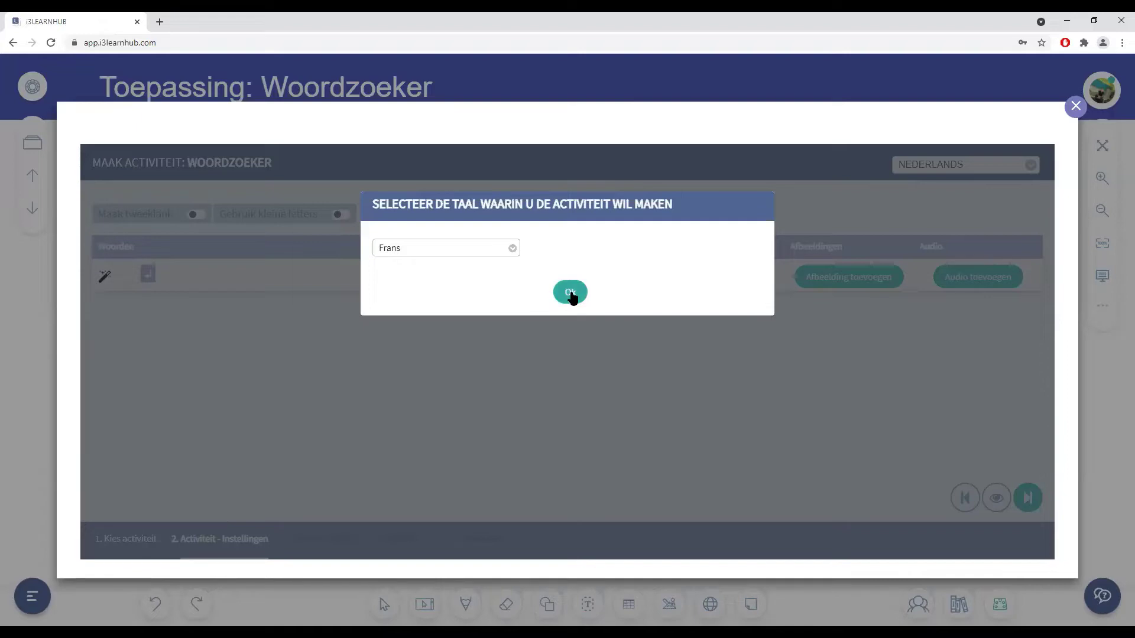
pyautogui.click(505, 247)
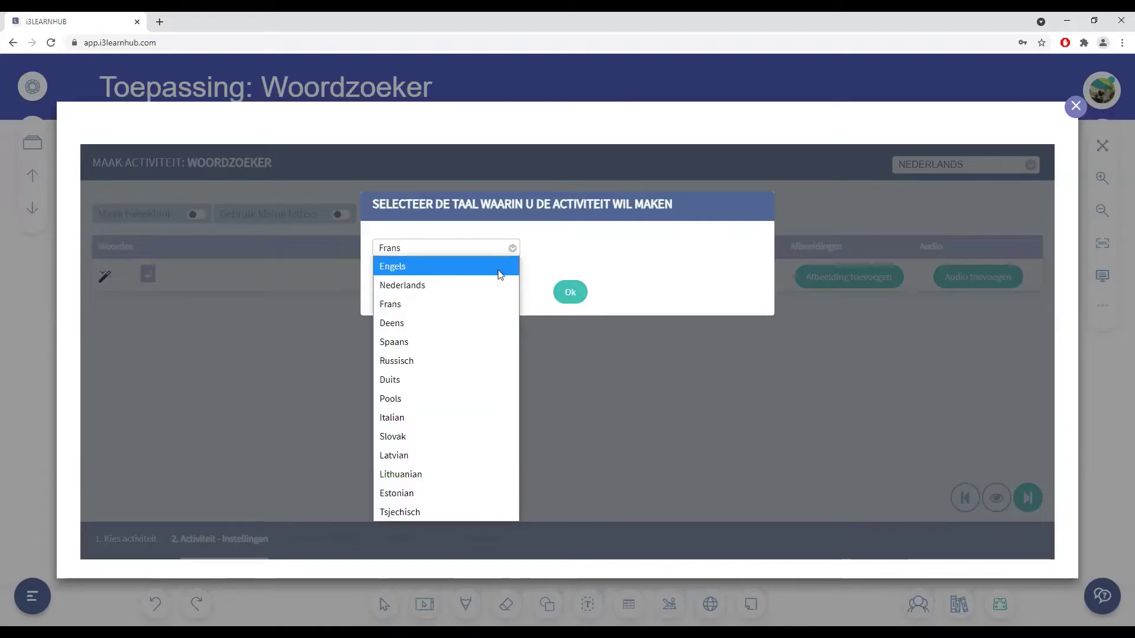
pyautogui.click(480, 253)
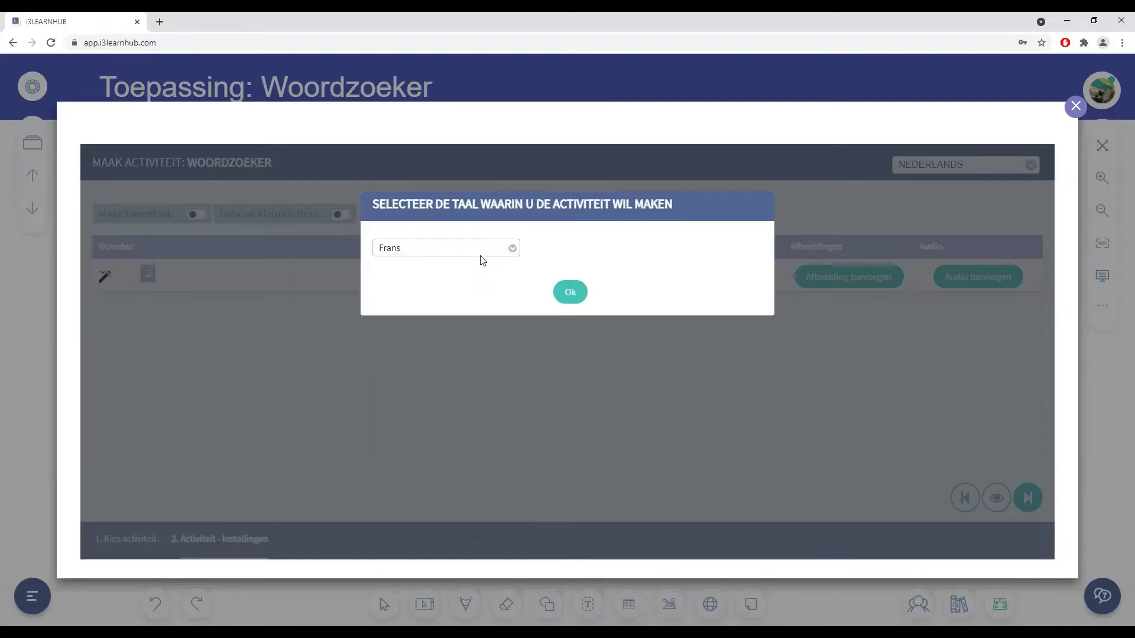
pyautogui.click(571, 293)
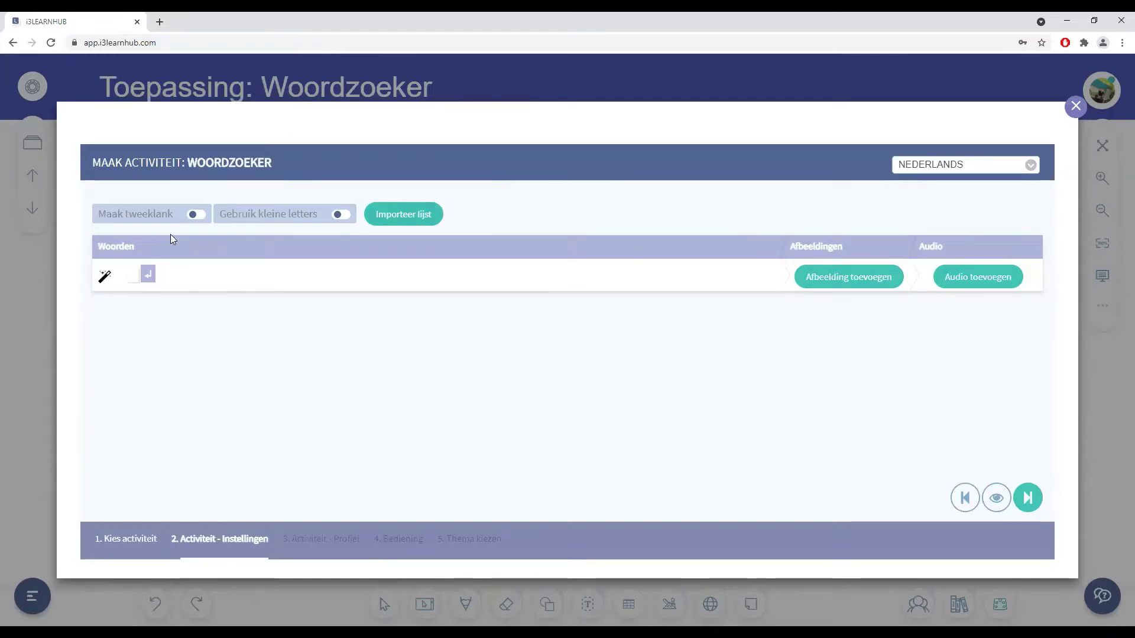
pyautogui.click(133, 273)
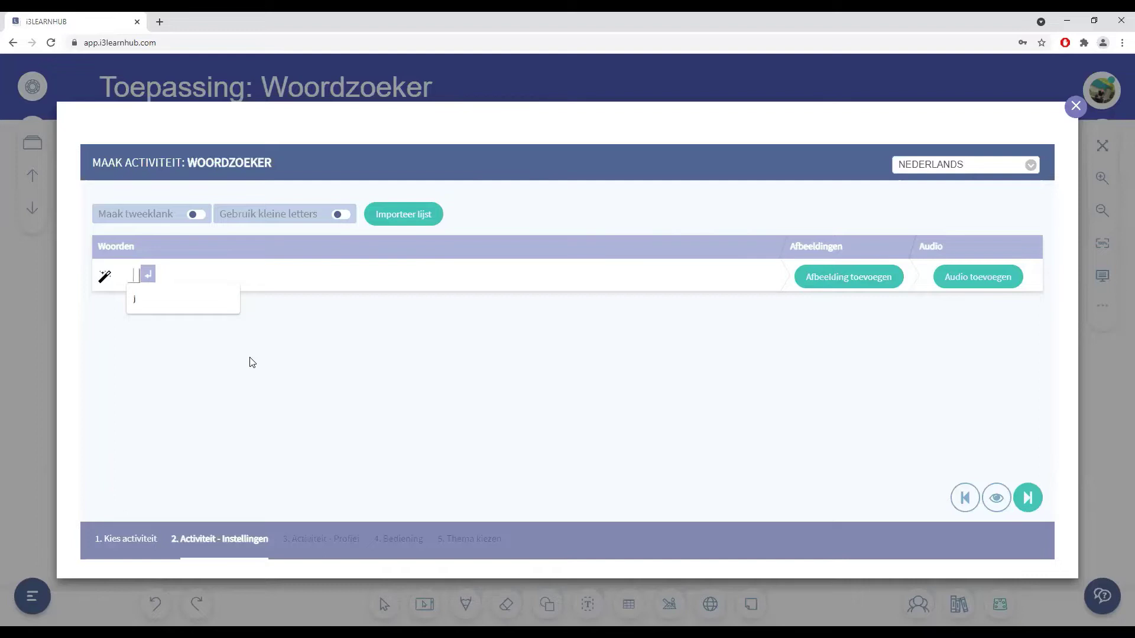
pyautogui.press('Return')
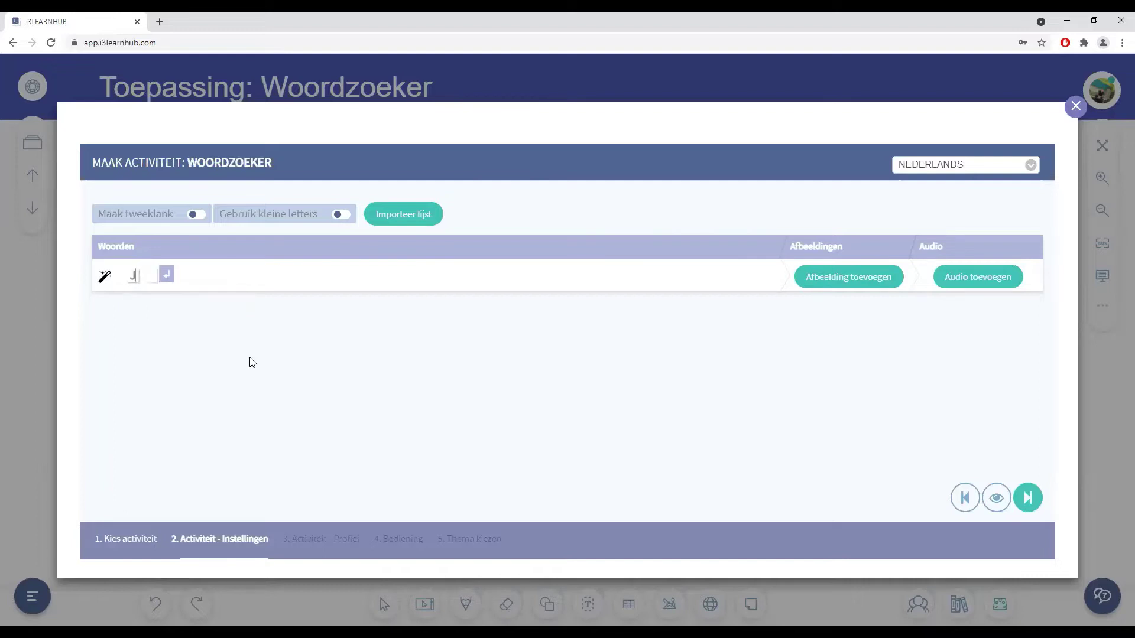
pyautogui.write('up')
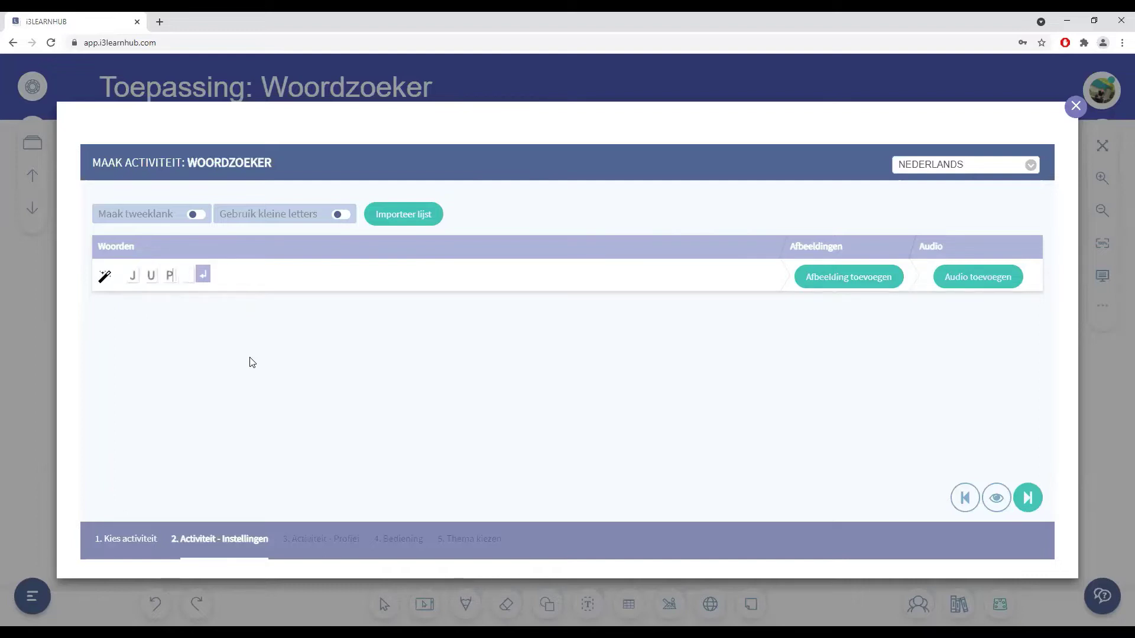
pyautogui.write('e')
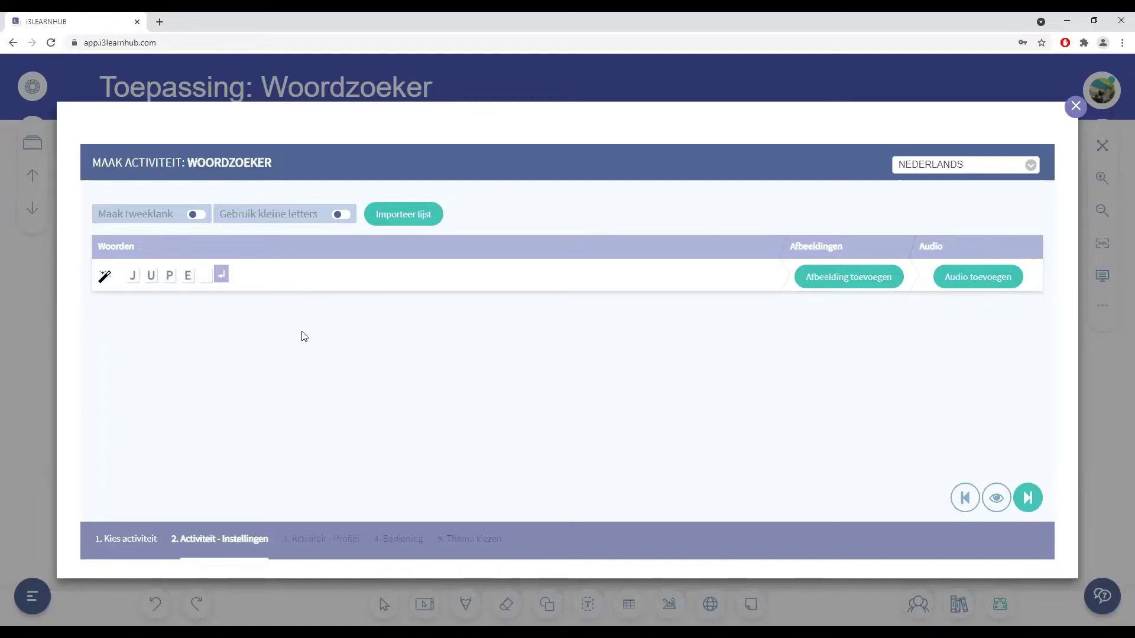
pyautogui.press('Return')
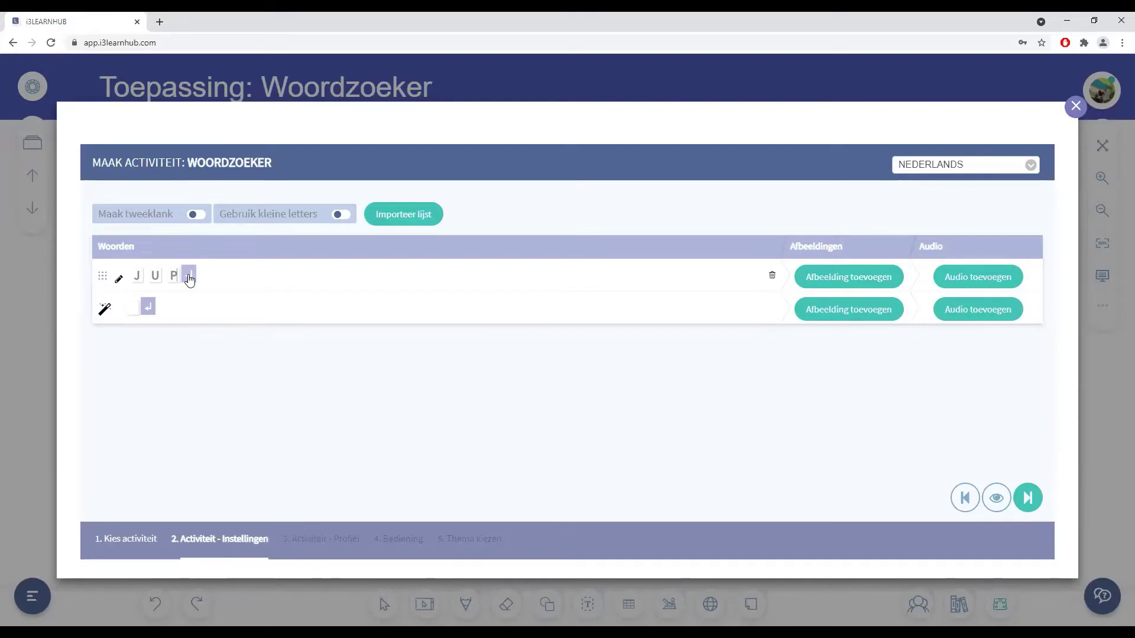
pyautogui.click(769, 277)
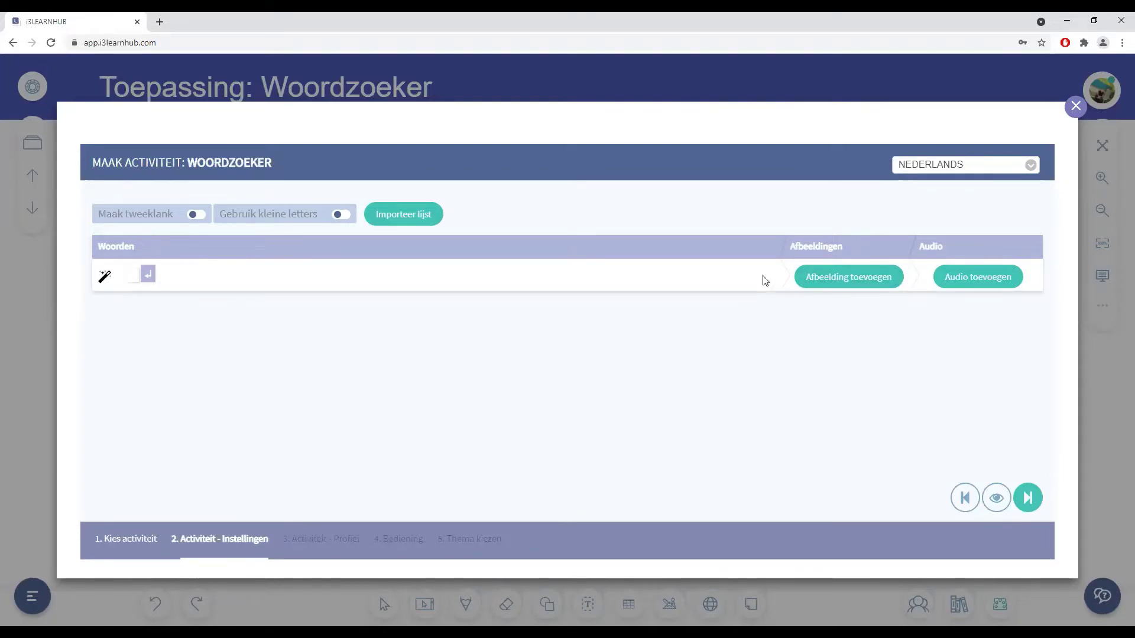
# Add the word JUPE to the word list and accept the suggested skirt image for it.
pyautogui.click(134, 274)
pyautogui.write('i')
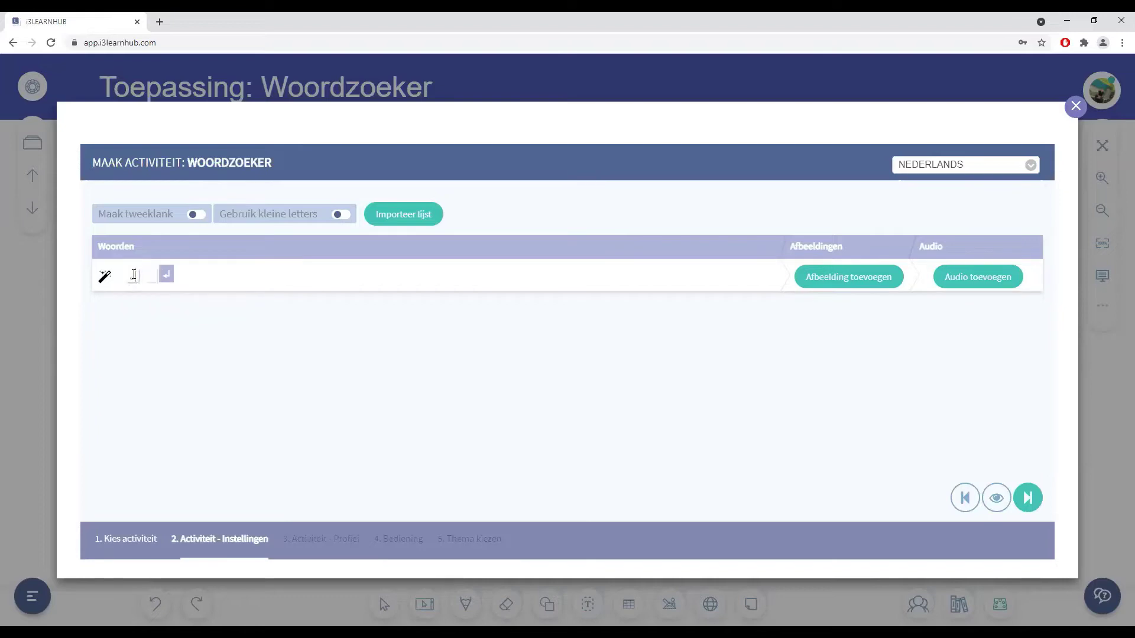
pyautogui.write('up')
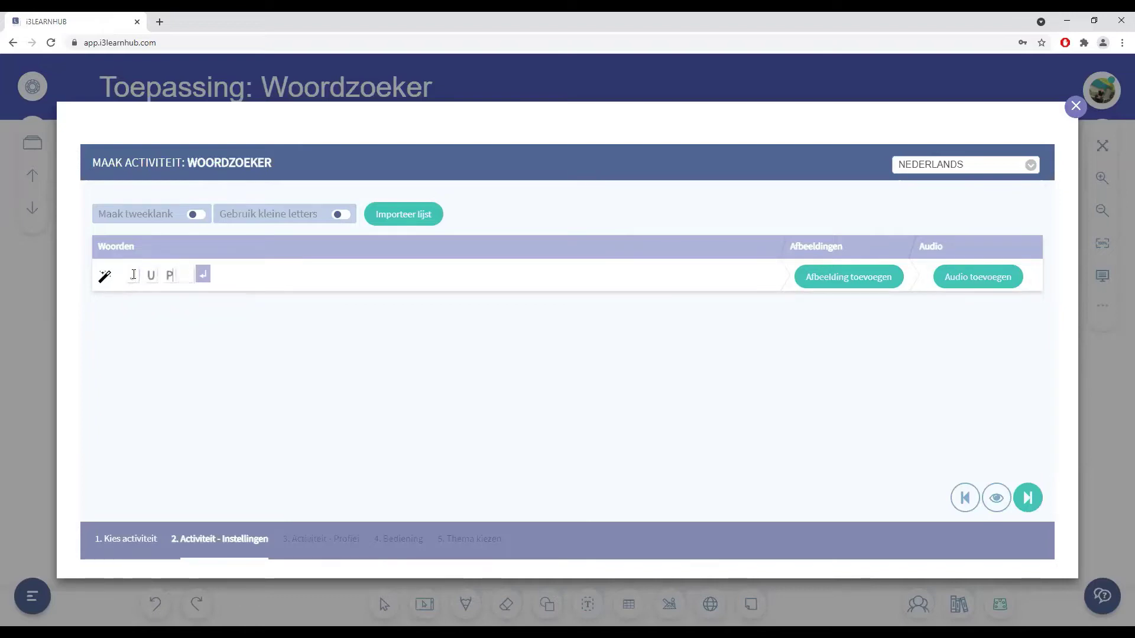
pyautogui.write('e')
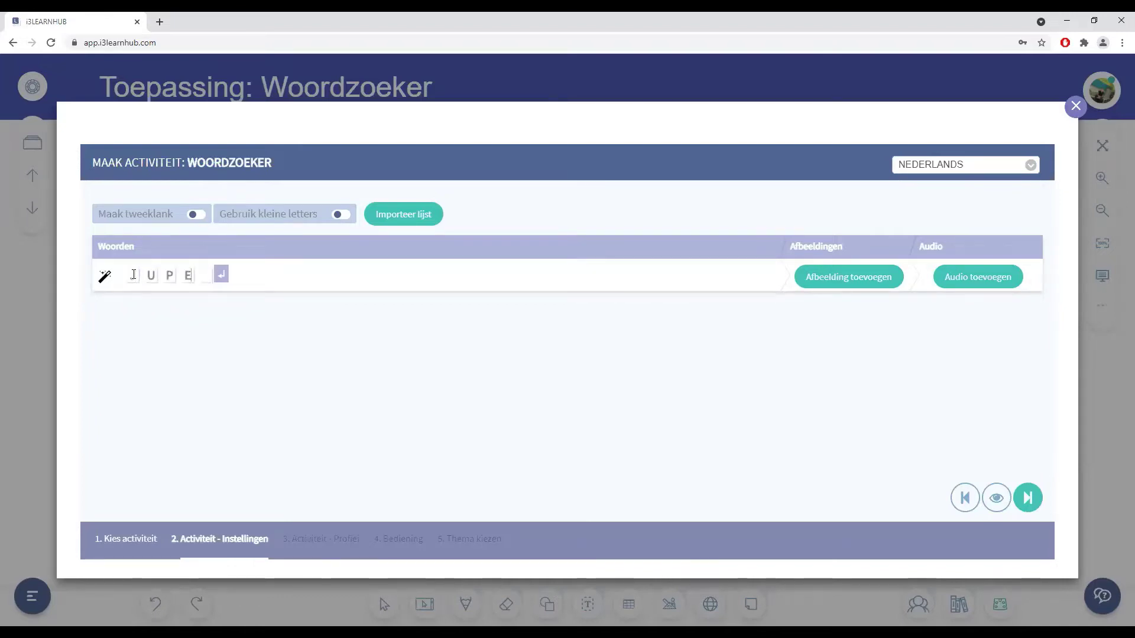
pyautogui.press('Return')
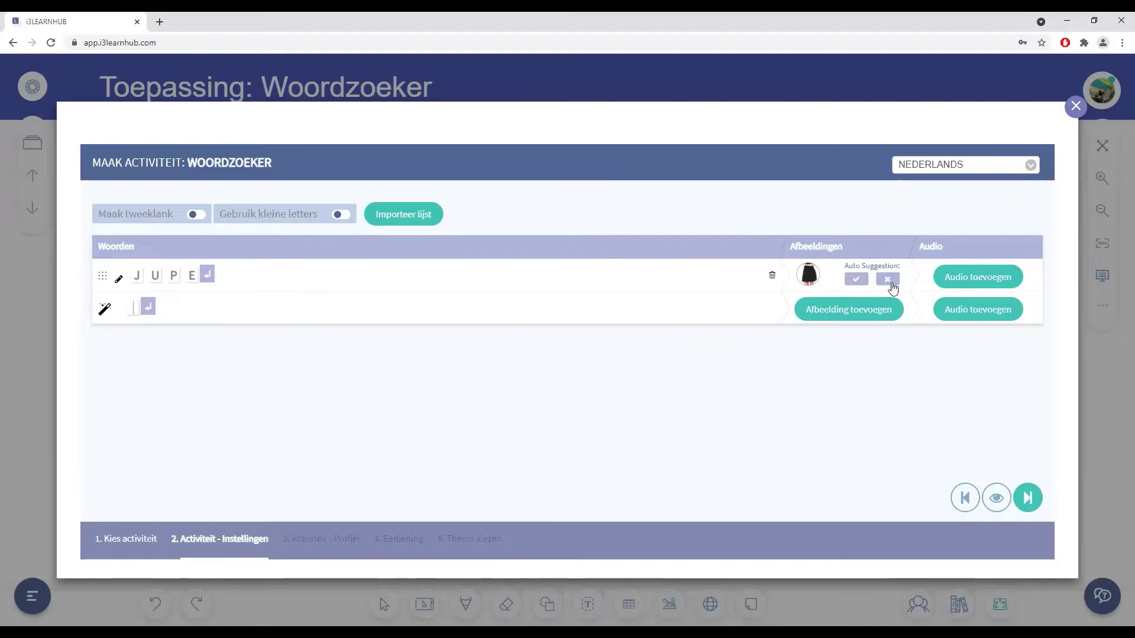
pyautogui.click(857, 281)
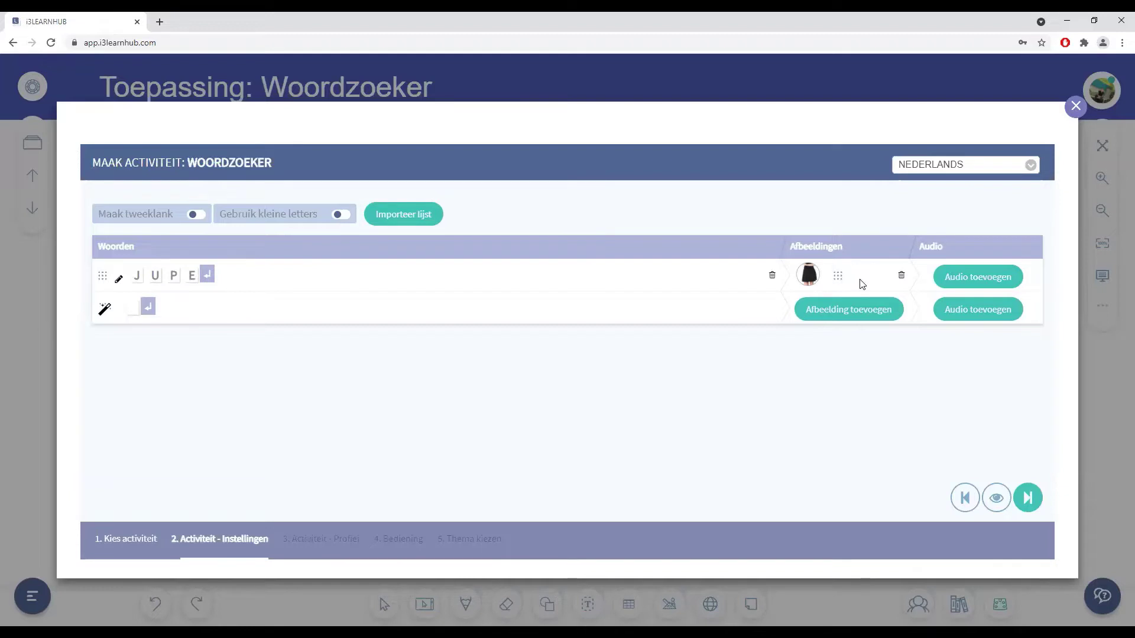
# Add PANTALON as the second word in the word list.
pyautogui.click(129, 309)
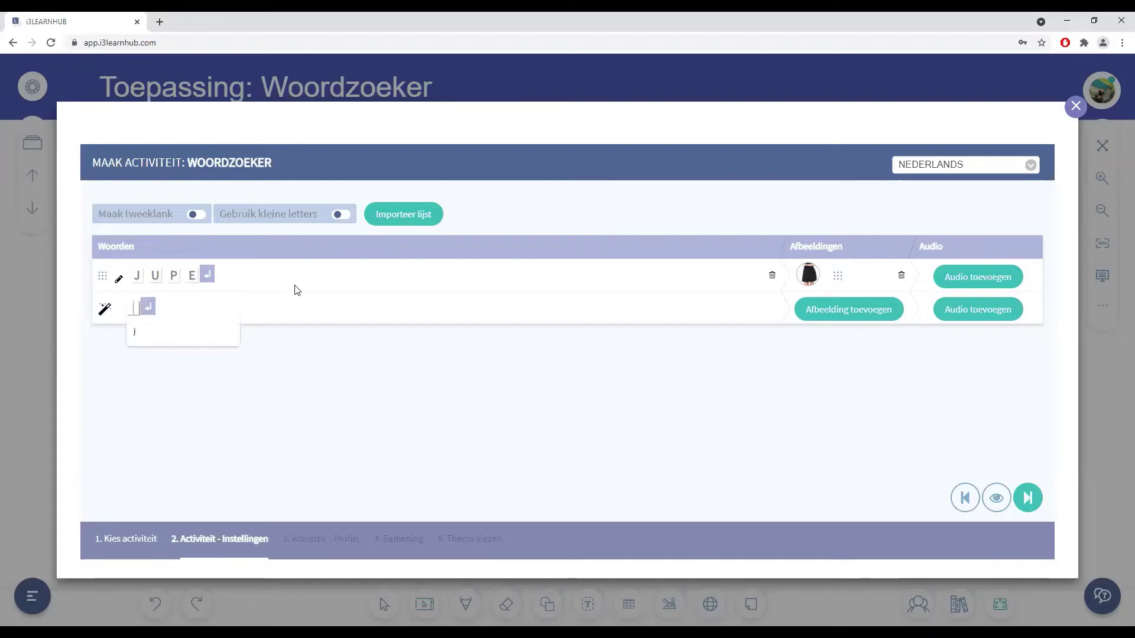
pyautogui.write('p')
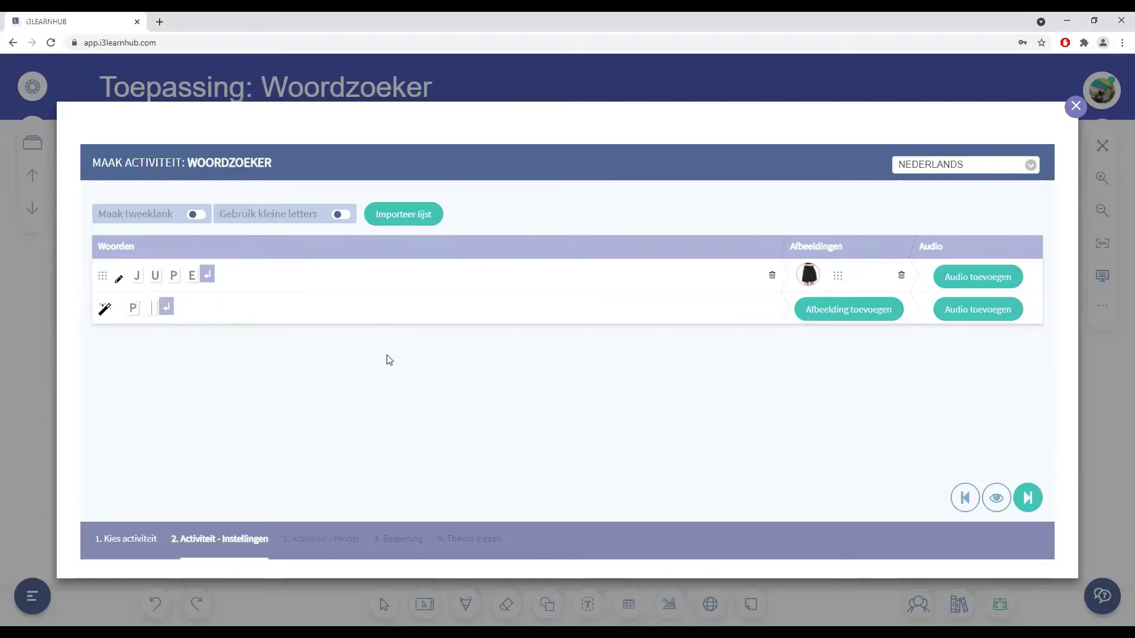
pyautogui.write('ant')
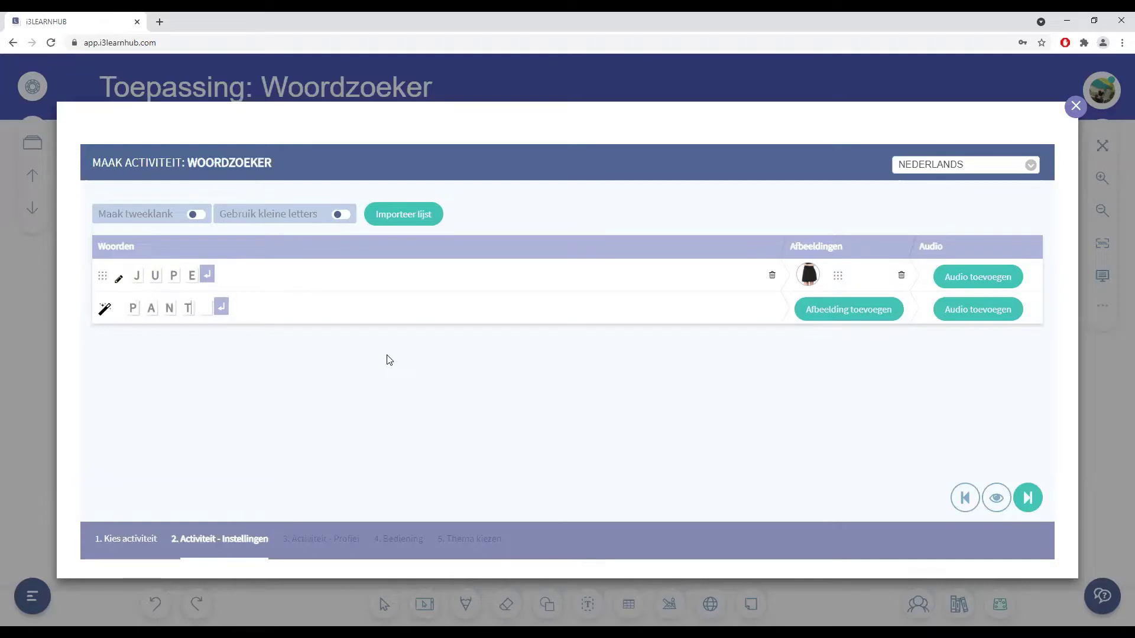
pyautogui.write('alo')
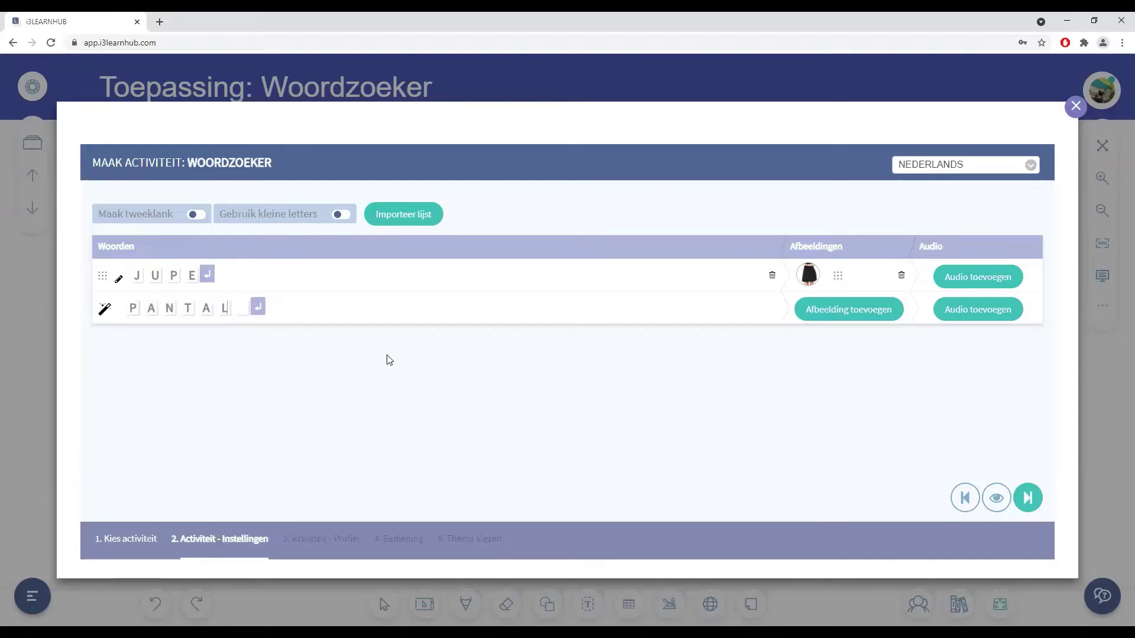
pyautogui.write('n')
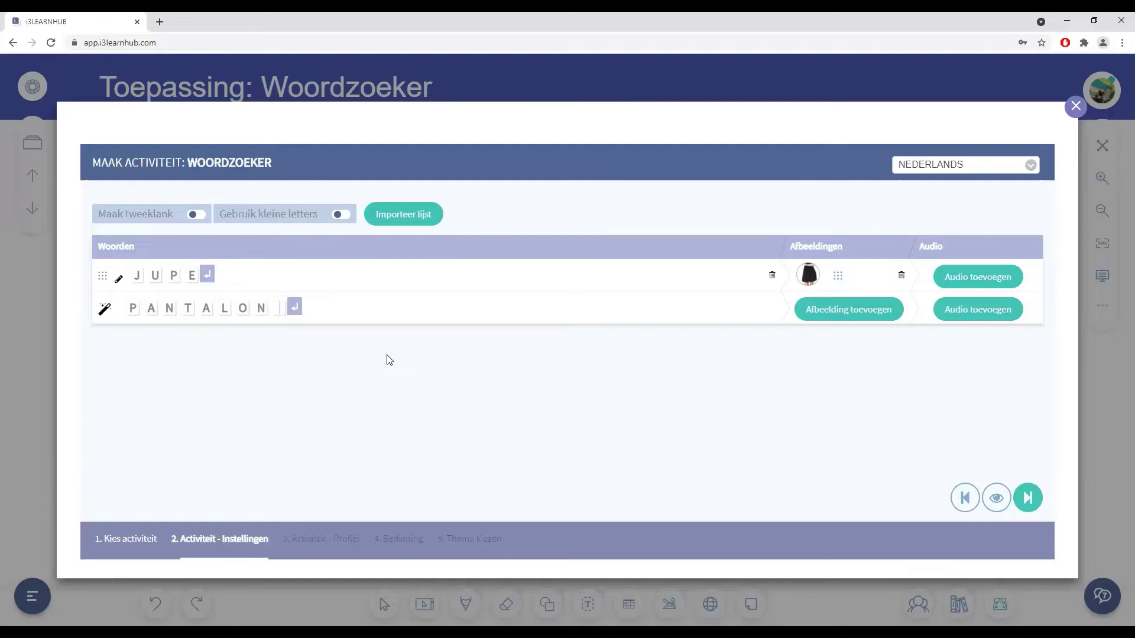
pyautogui.press('Return')
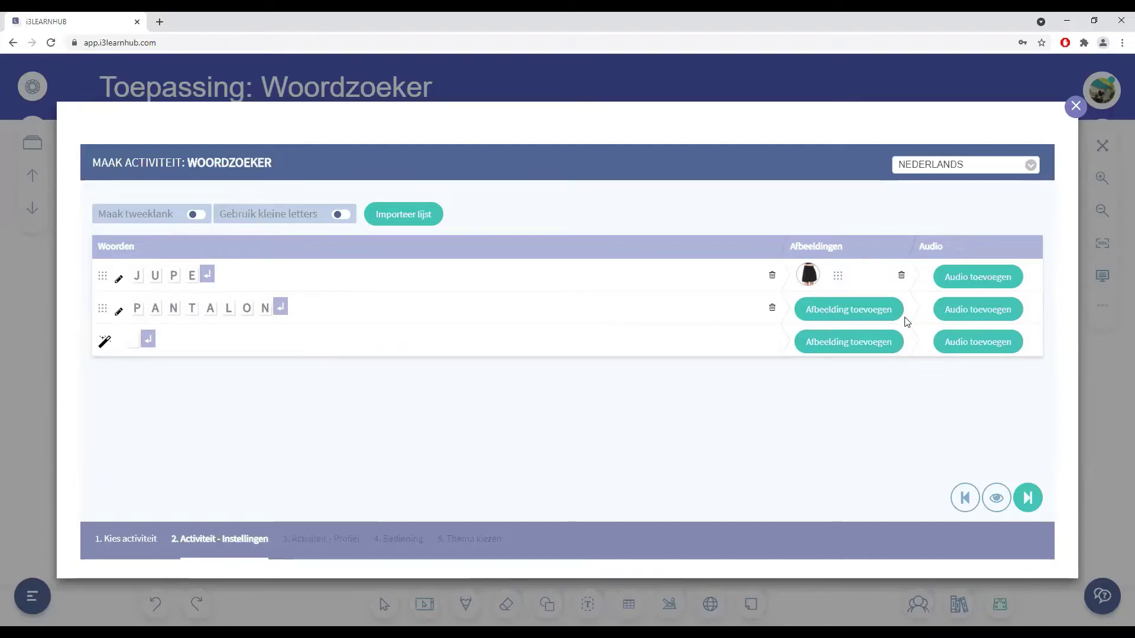
# Add an internet image of beige trousers on a standing model to the word PANTALON.
pyautogui.click(851, 318)
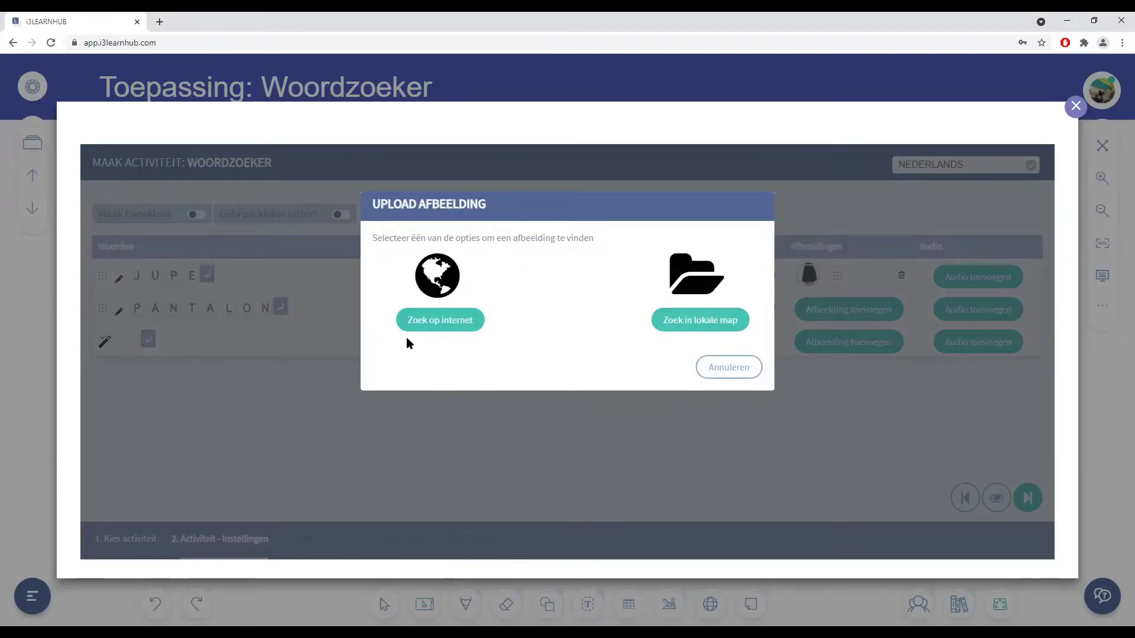
pyautogui.click(429, 326)
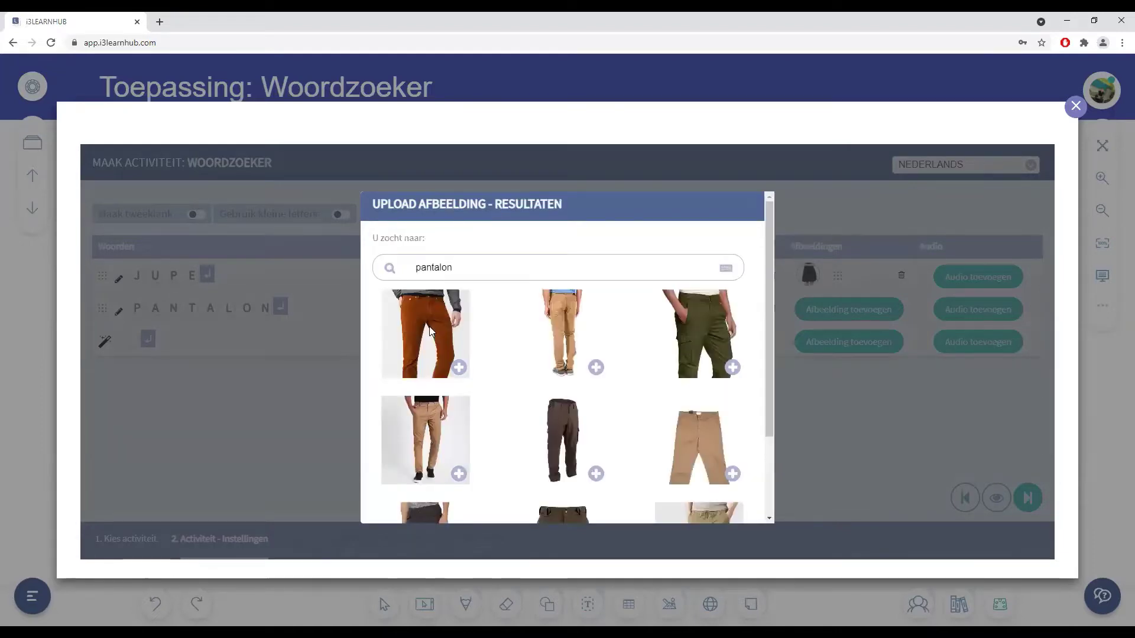
pyautogui.scroll(-2, 461, 319)
pyautogui.scroll(2, 449, 316)
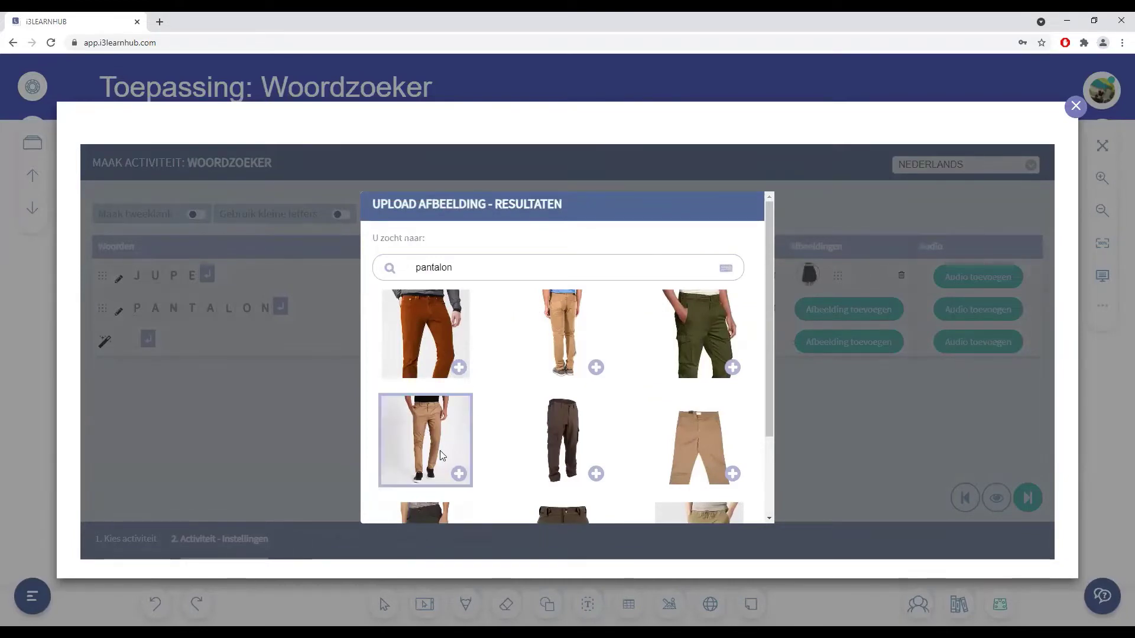
pyautogui.scroll(-2, 449, 408)
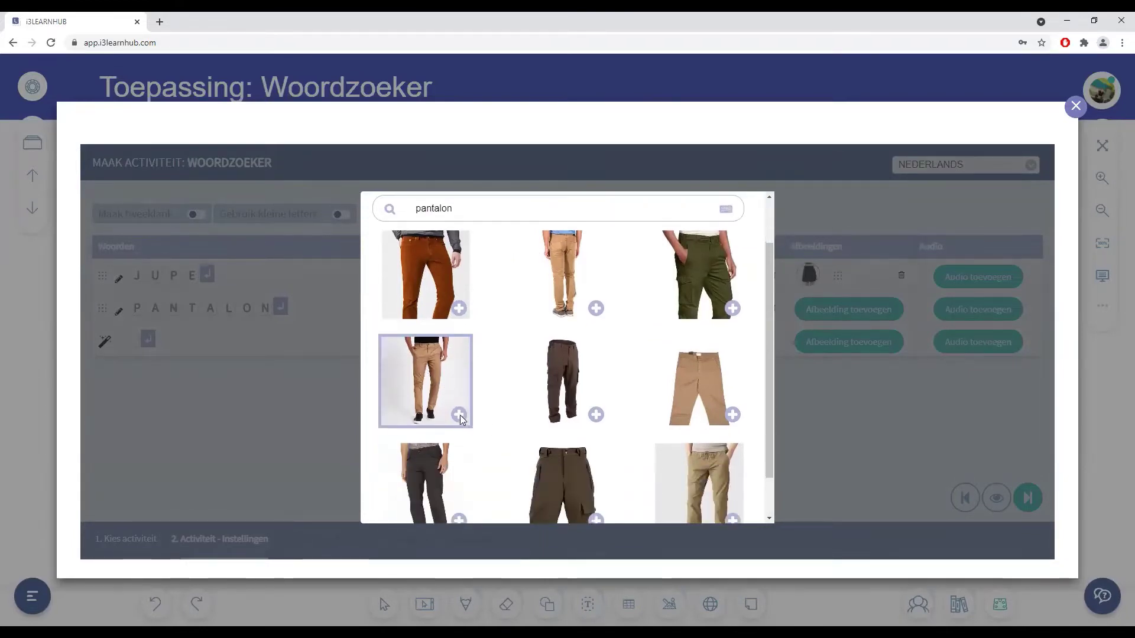
pyautogui.click(460, 415)
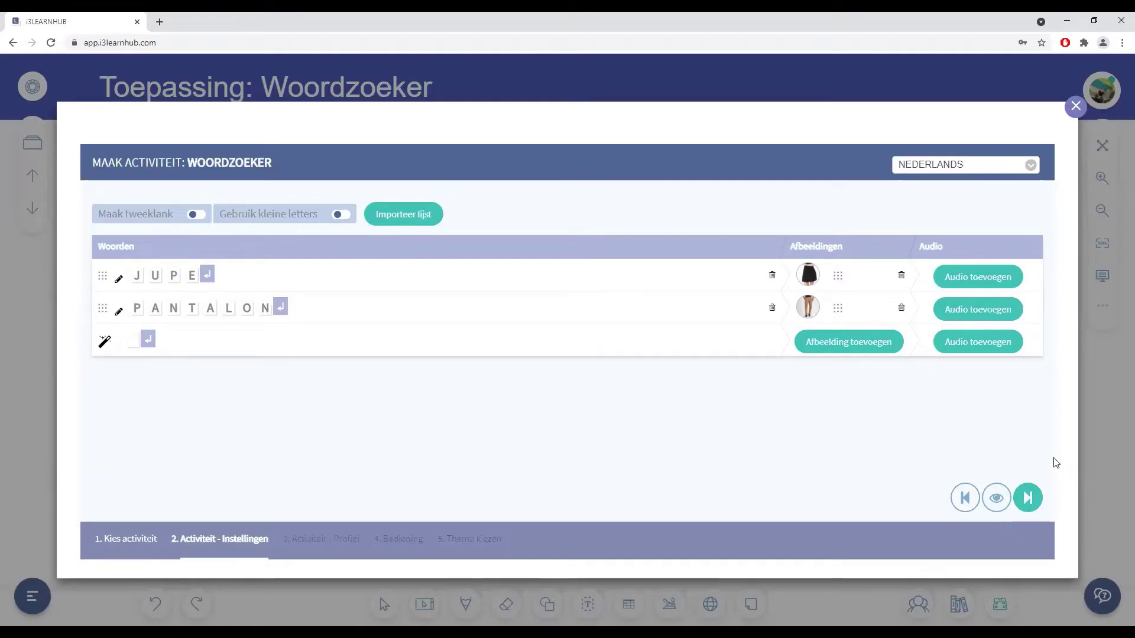
# Continue to the activity profile and name the activity "gebruikersdag Demo woordzoeker".
pyautogui.click(1032, 504)
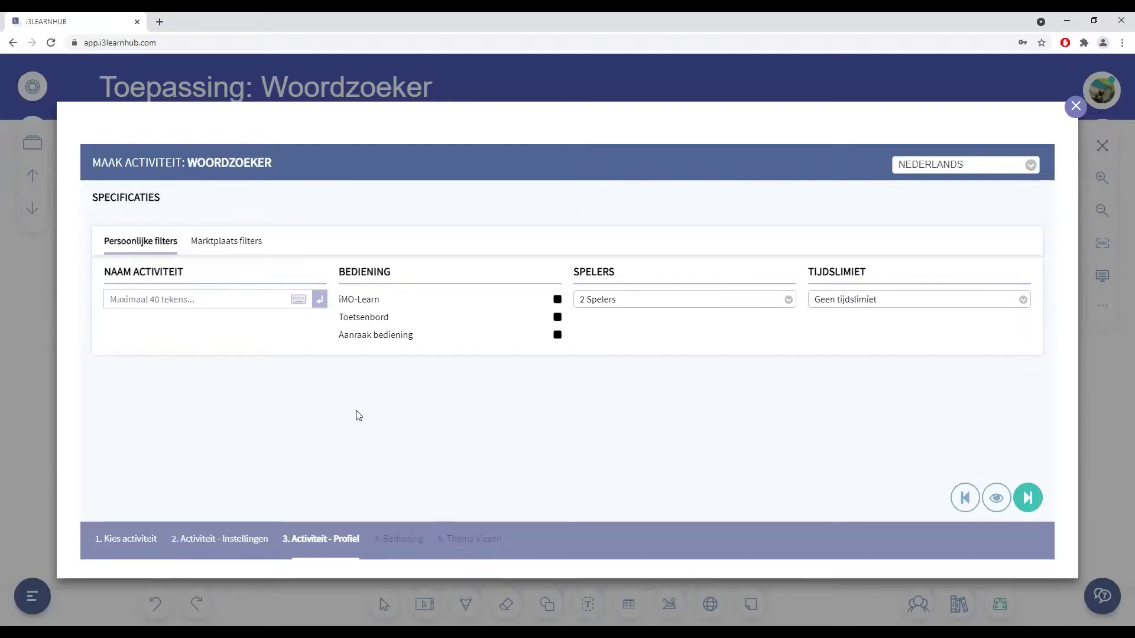
pyautogui.click(194, 299)
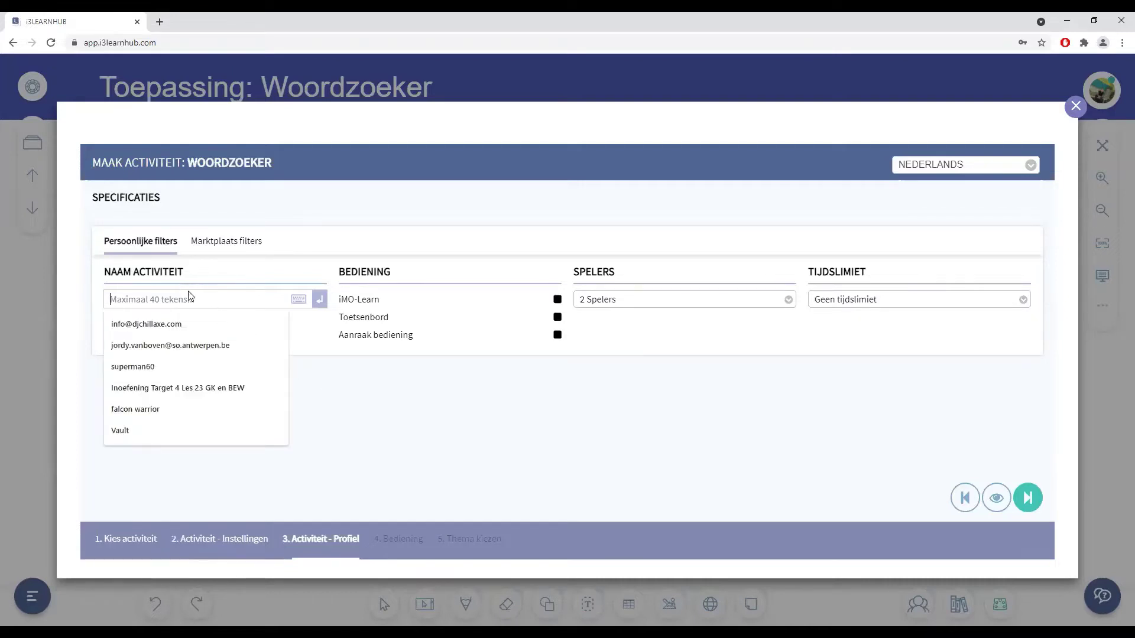
pyautogui.click(267, 298)
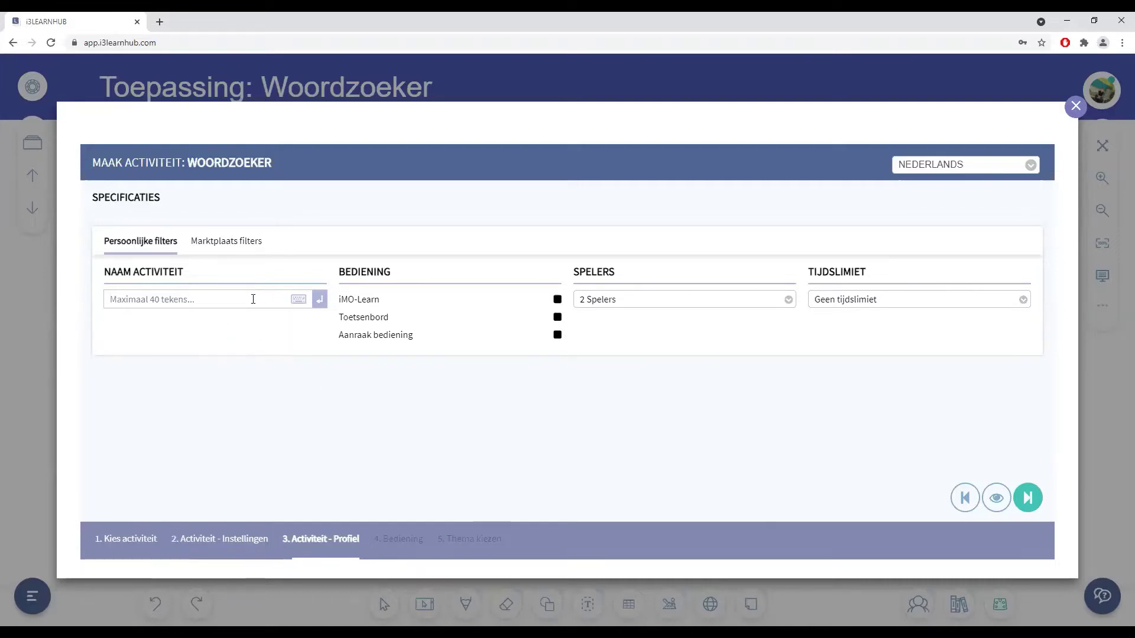
pyautogui.click(253, 299)
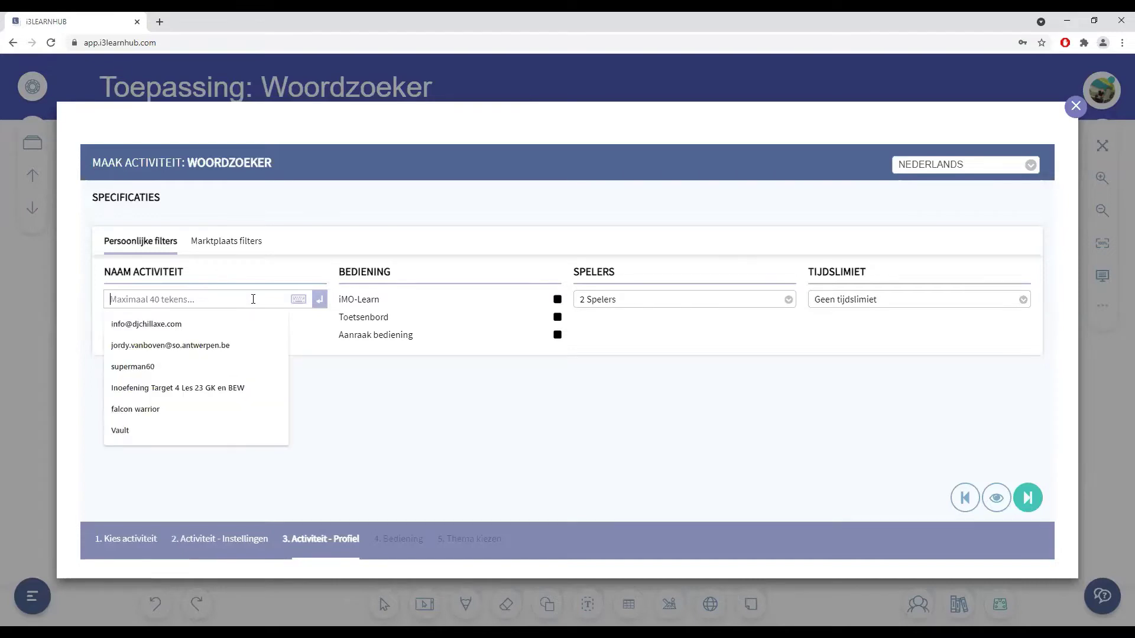
pyautogui.write('gebruikersda')
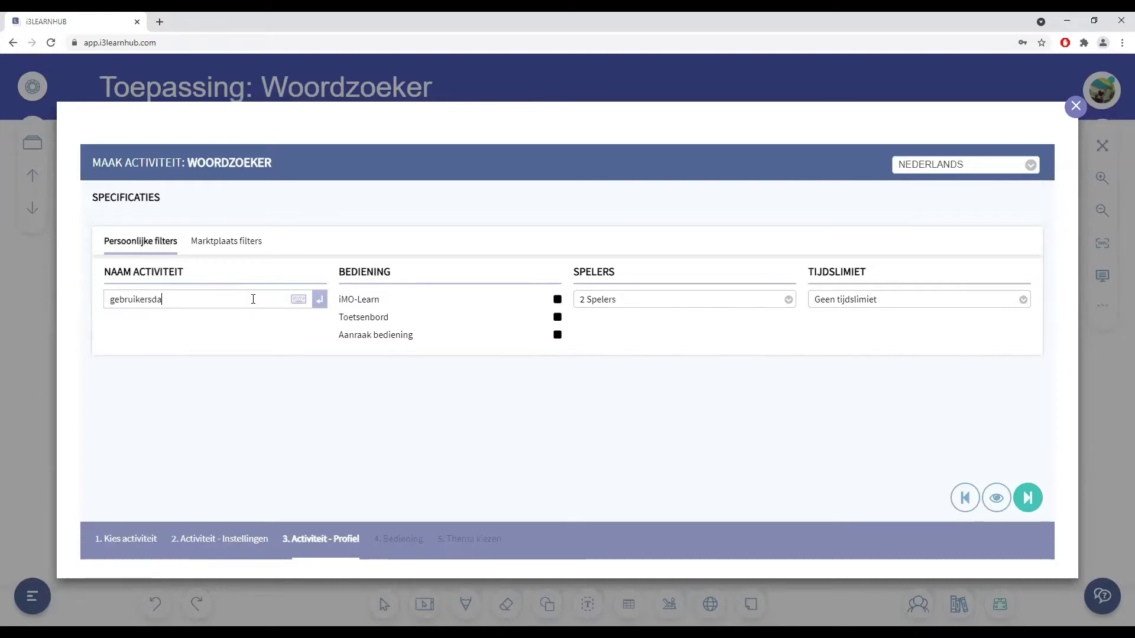
pyautogui.write('g Demo wo')
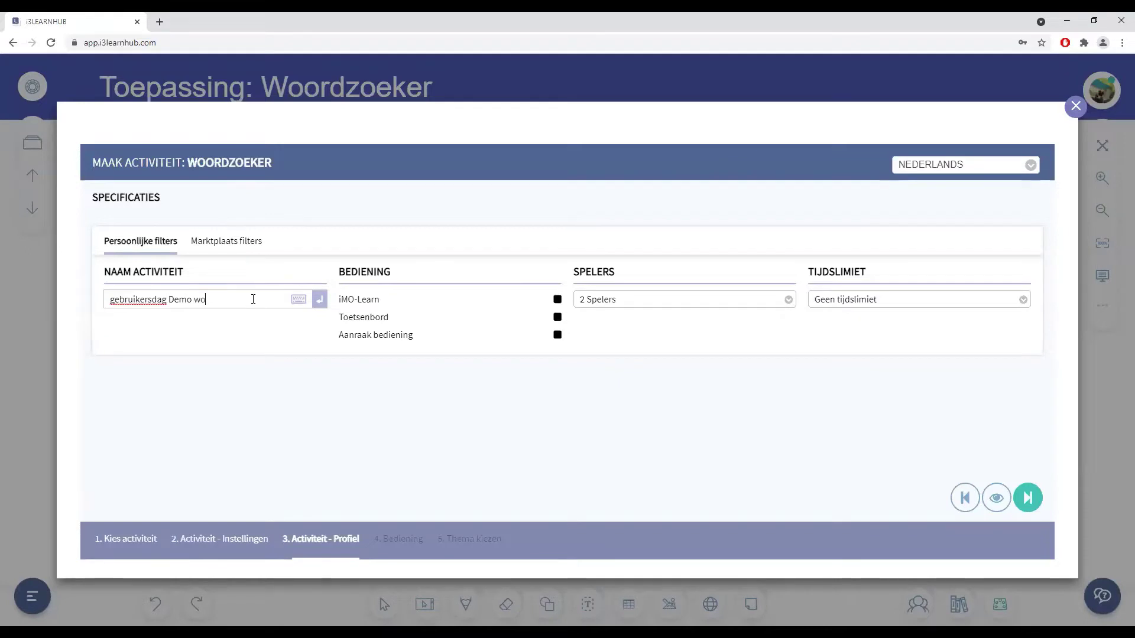
pyautogui.write('ordenzoe')
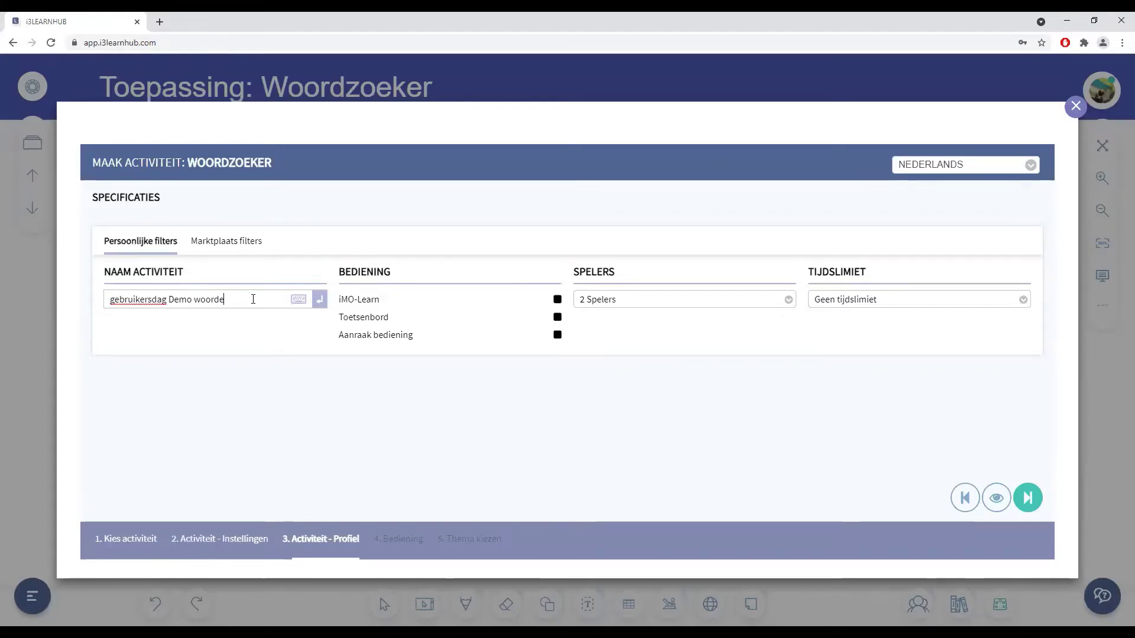
pyautogui.press('BackSpace')
pyautogui.press('BackSpace')
pyautogui.write('zoeker')
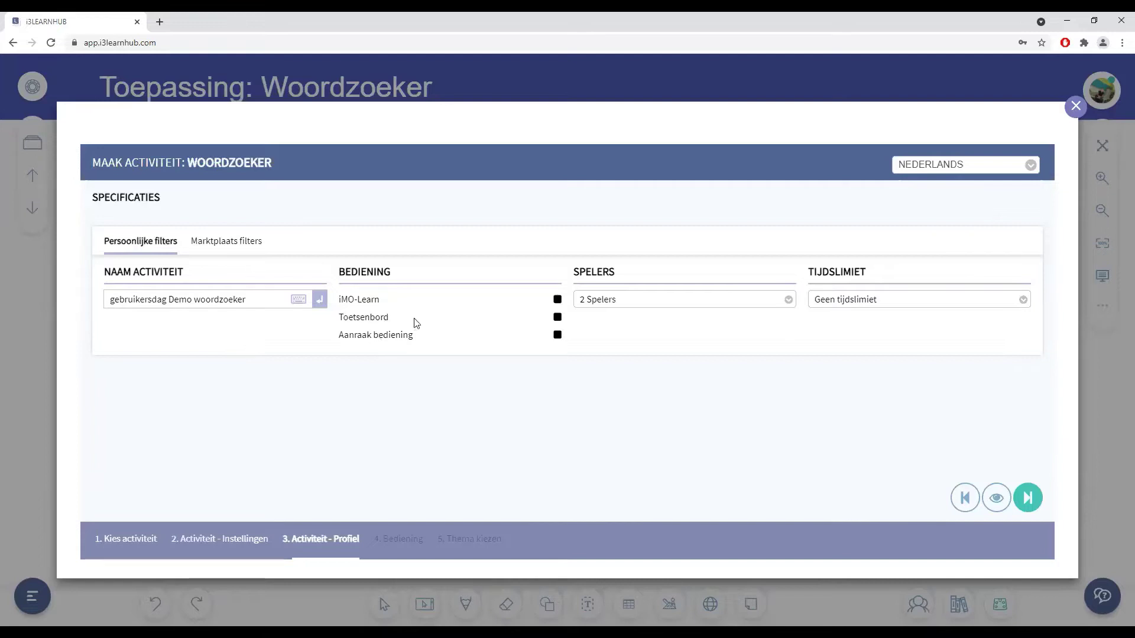
# Enable iMO-Learn, Toetsenbord and Aanraak bediening, and set the activity to 4 Spelers with Geen tijdslimiet.
pyautogui.click(558, 300)
pyautogui.click(558, 318)
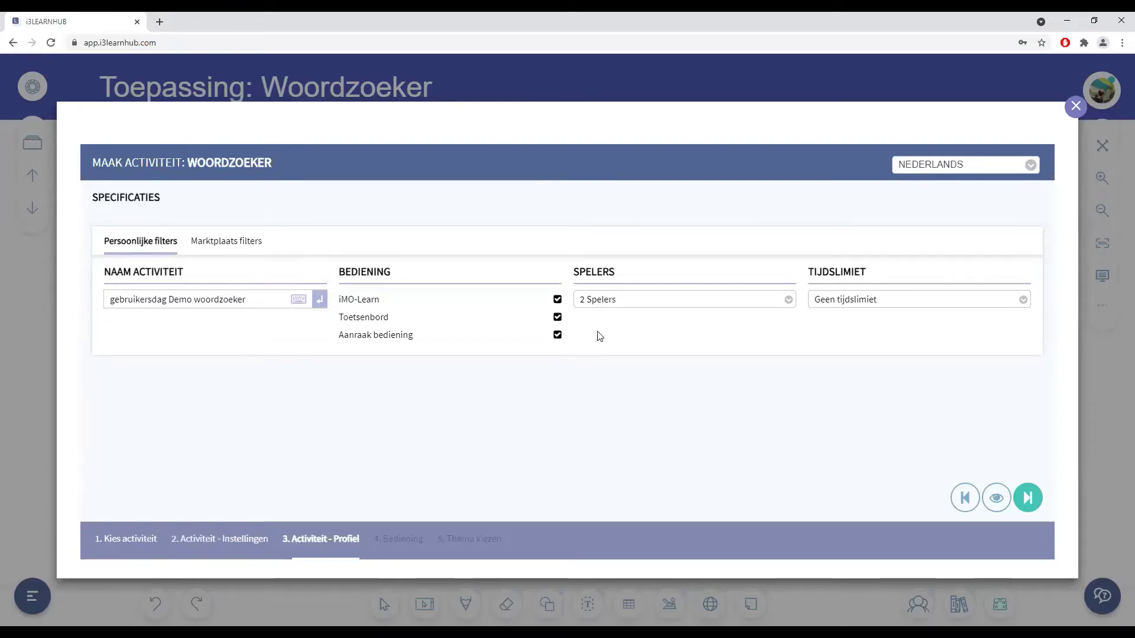
pyautogui.click(788, 300)
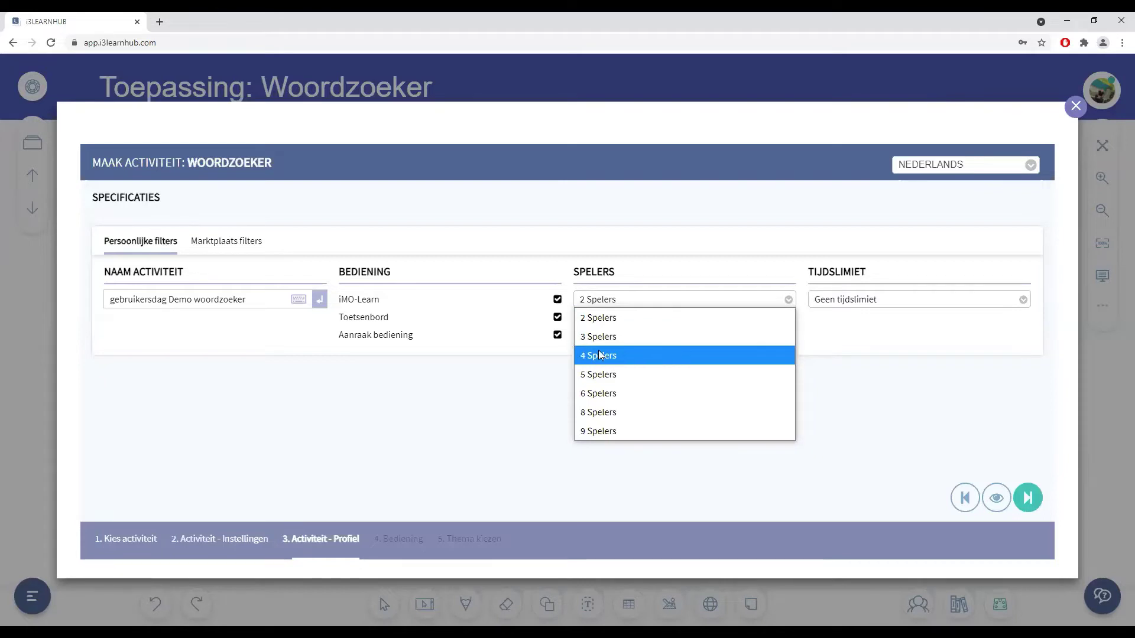
pyautogui.click(651, 371)
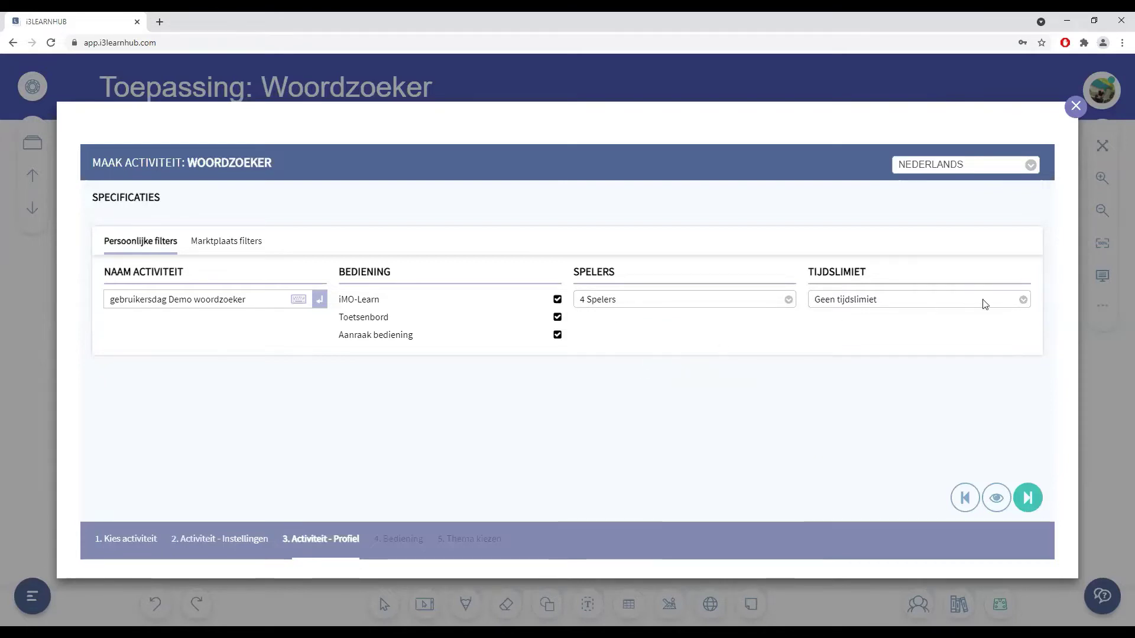
pyautogui.click(1024, 300)
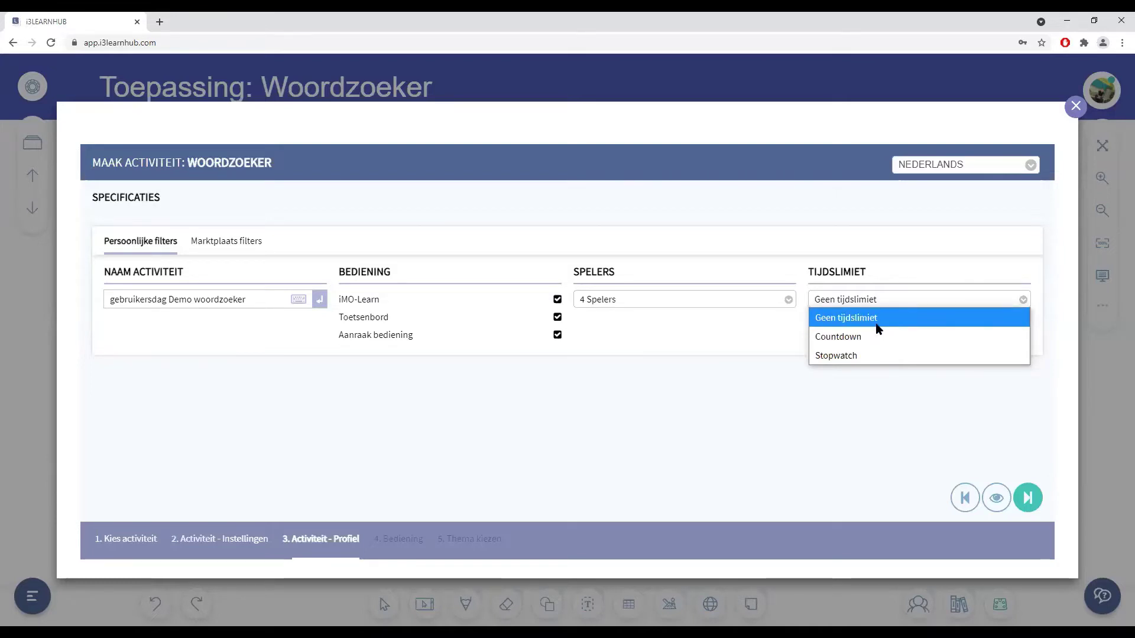
pyautogui.click(880, 288)
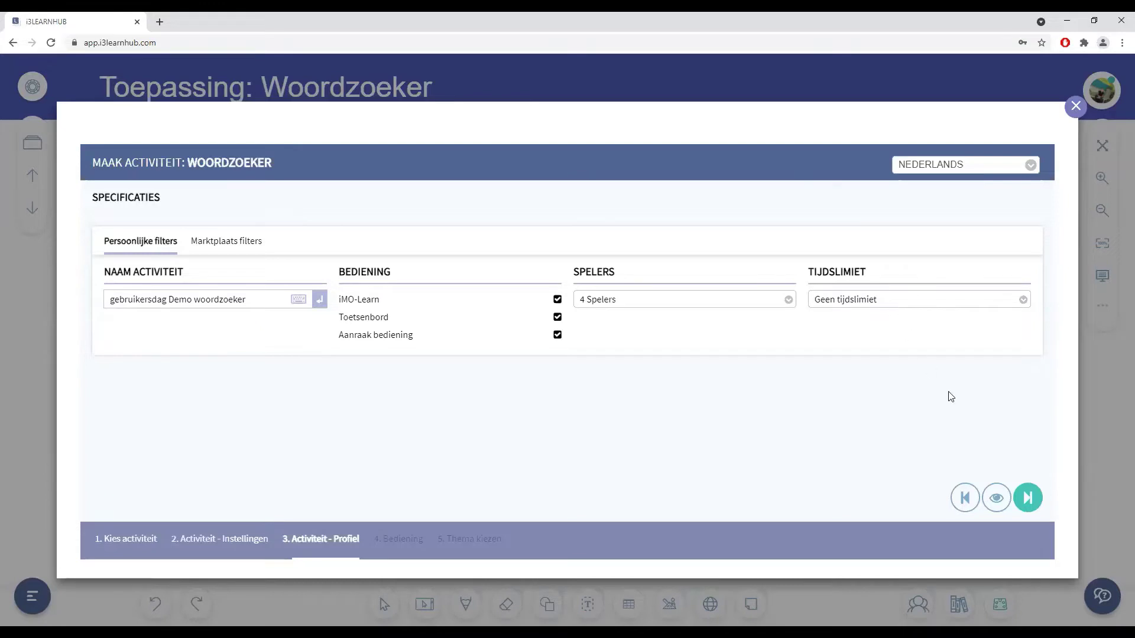
# In the marketplace filters, choose level Primary and age range 6-12 jaar.
pyautogui.click(1028, 509)
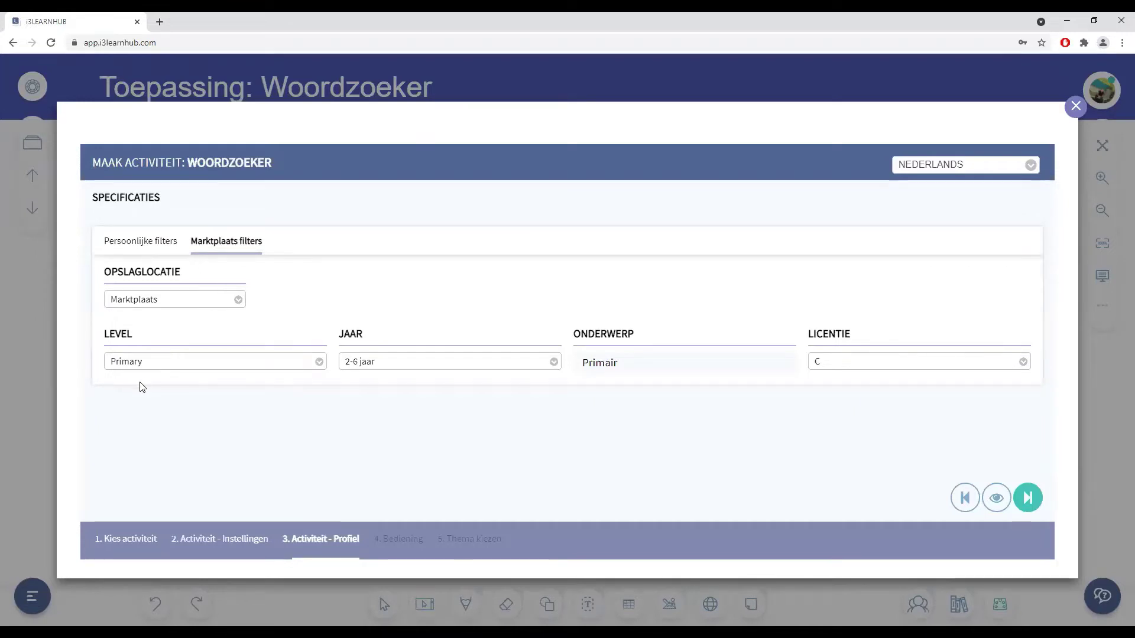
pyautogui.click(142, 362)
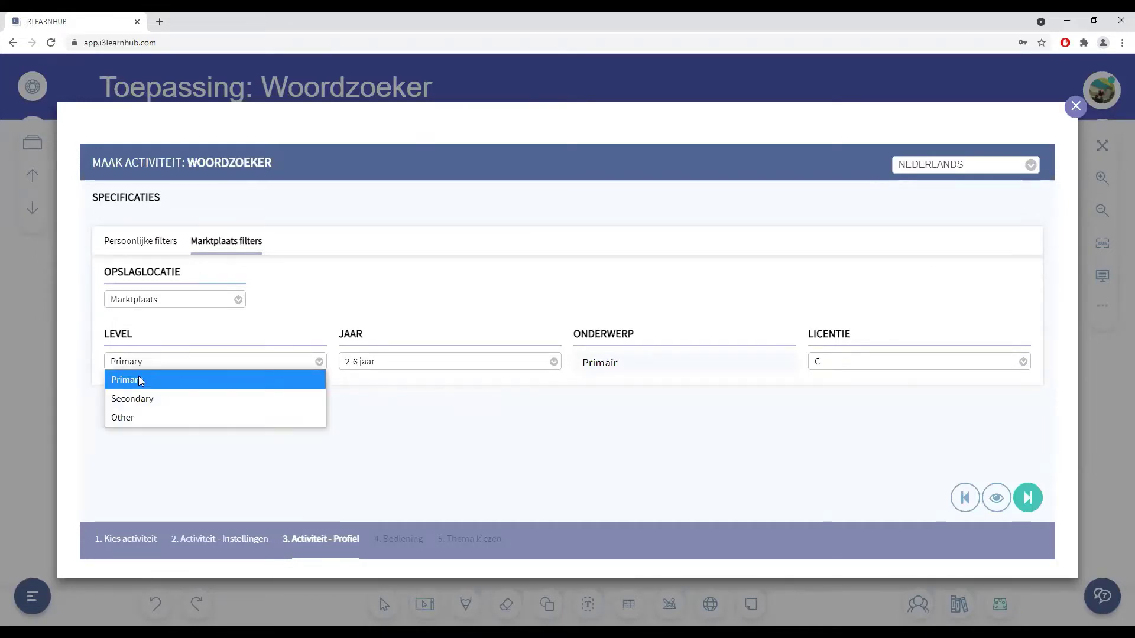
pyautogui.click(140, 379)
pyautogui.click(387, 361)
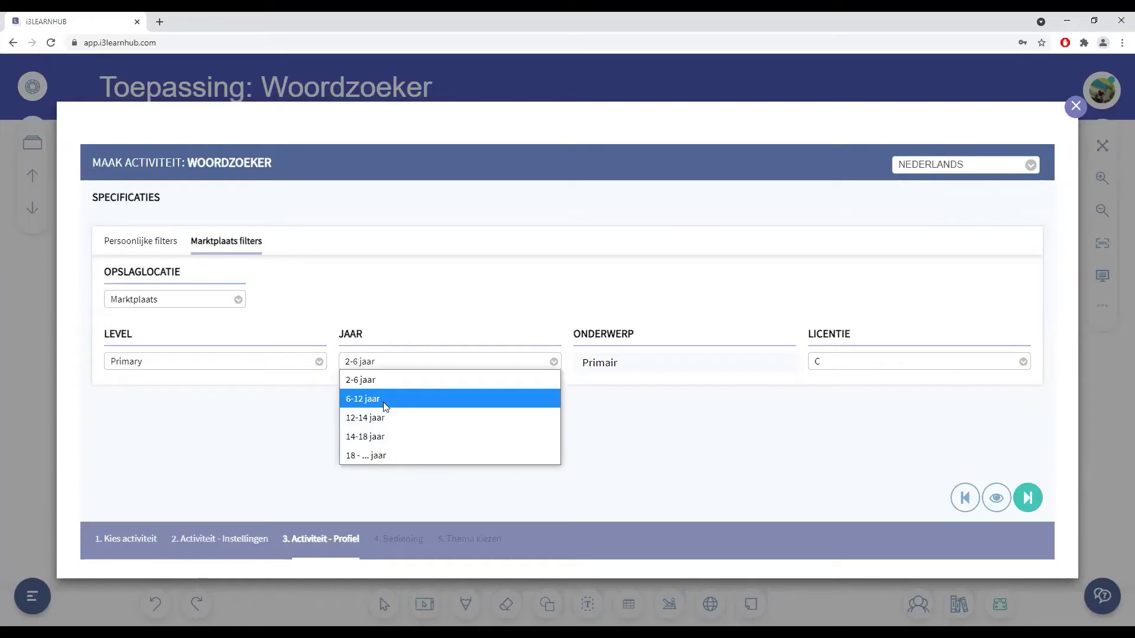
pyautogui.click(385, 406)
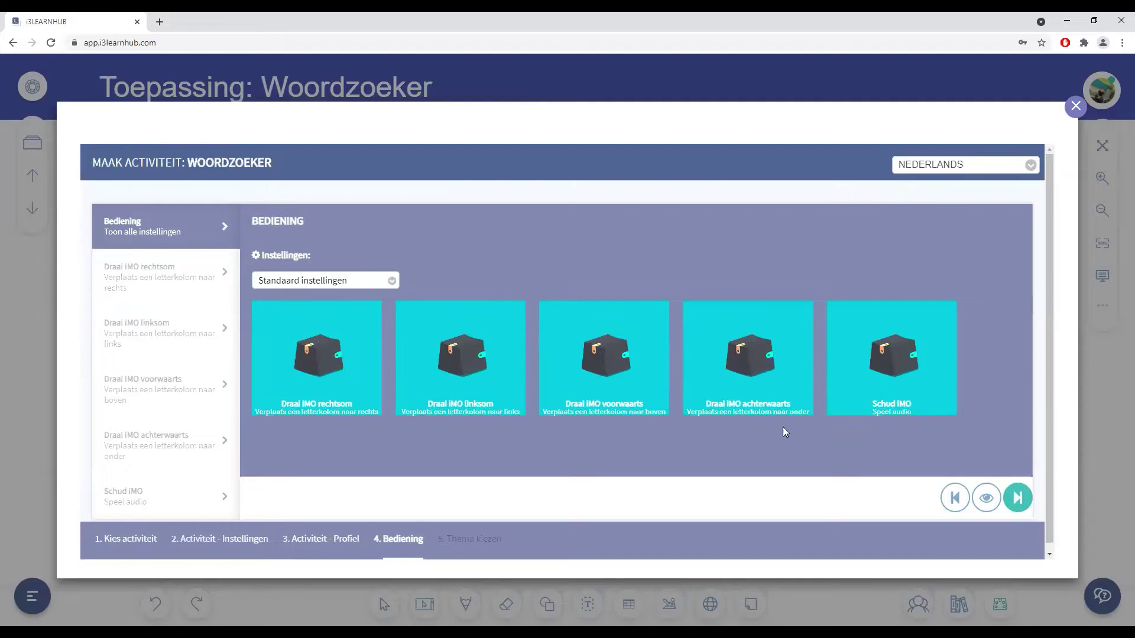
# Keep the standard control settings and give the activity the Space theme with the blue, turquoise and red colour set.
pyautogui.click(1017, 498)
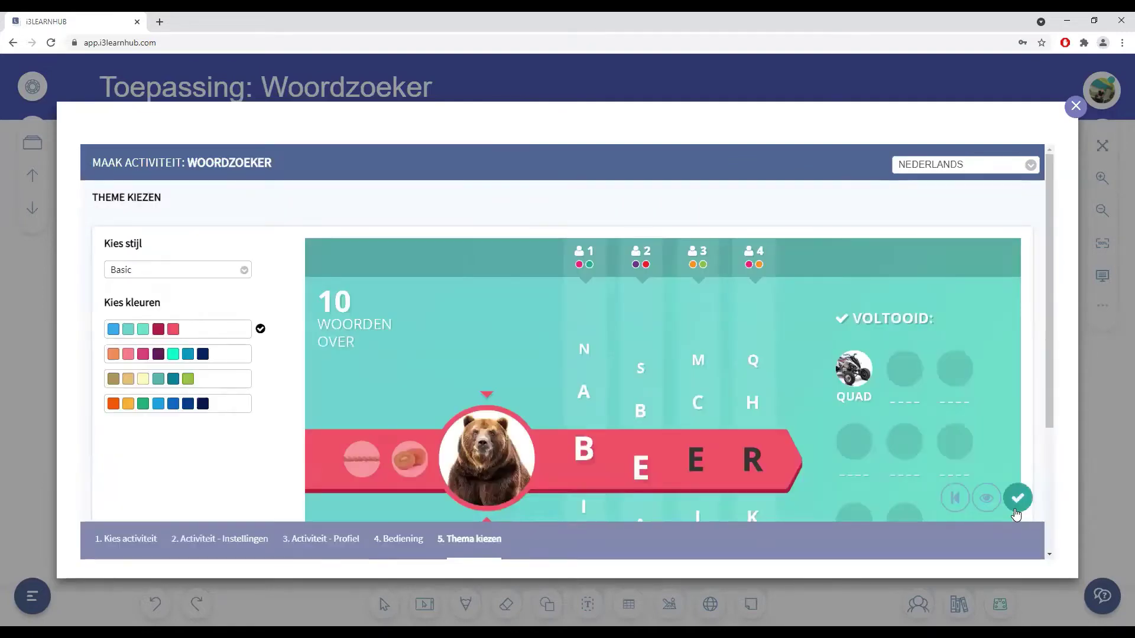
pyautogui.scroll(-1, 703, 318)
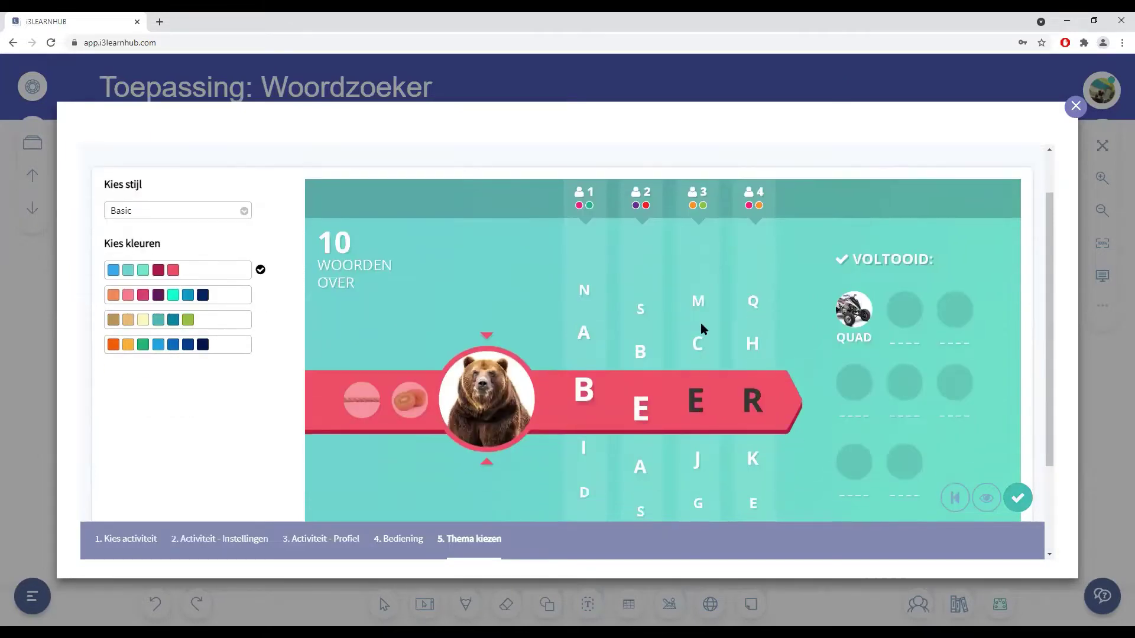
pyautogui.scroll(-2, 630, 325)
pyautogui.scroll(1, 671, 218)
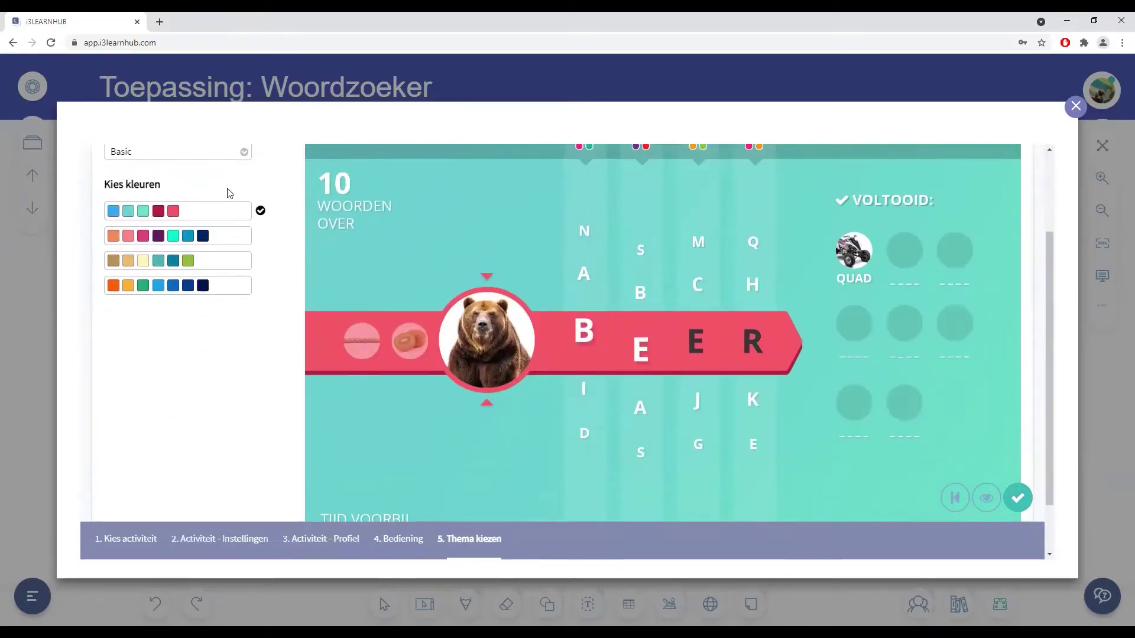
pyautogui.click(210, 238)
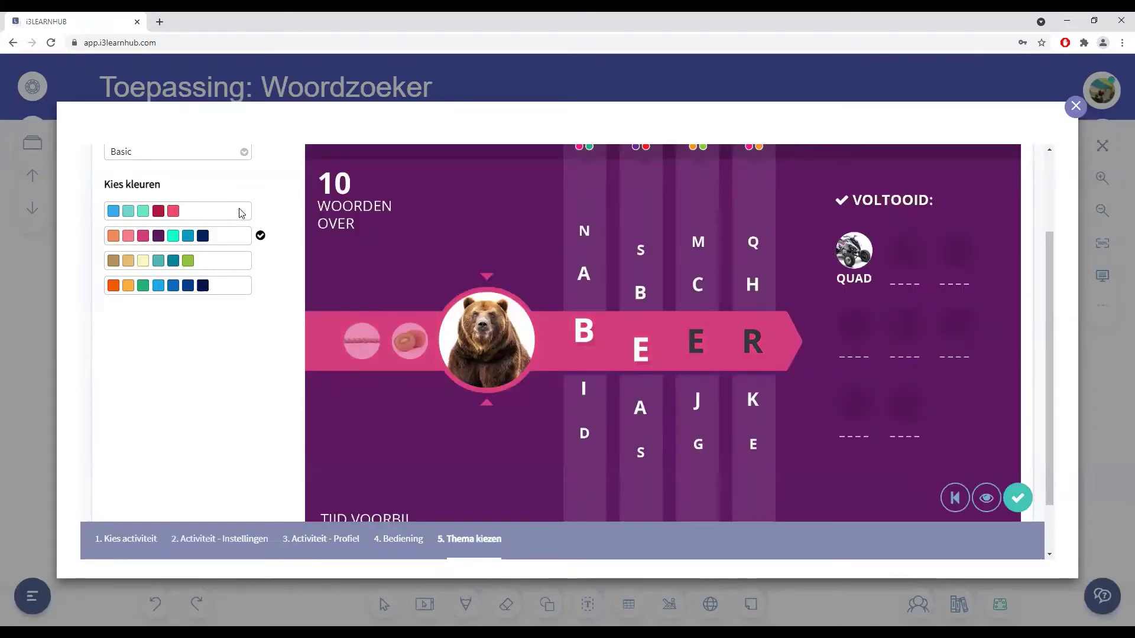
pyautogui.click(222, 152)
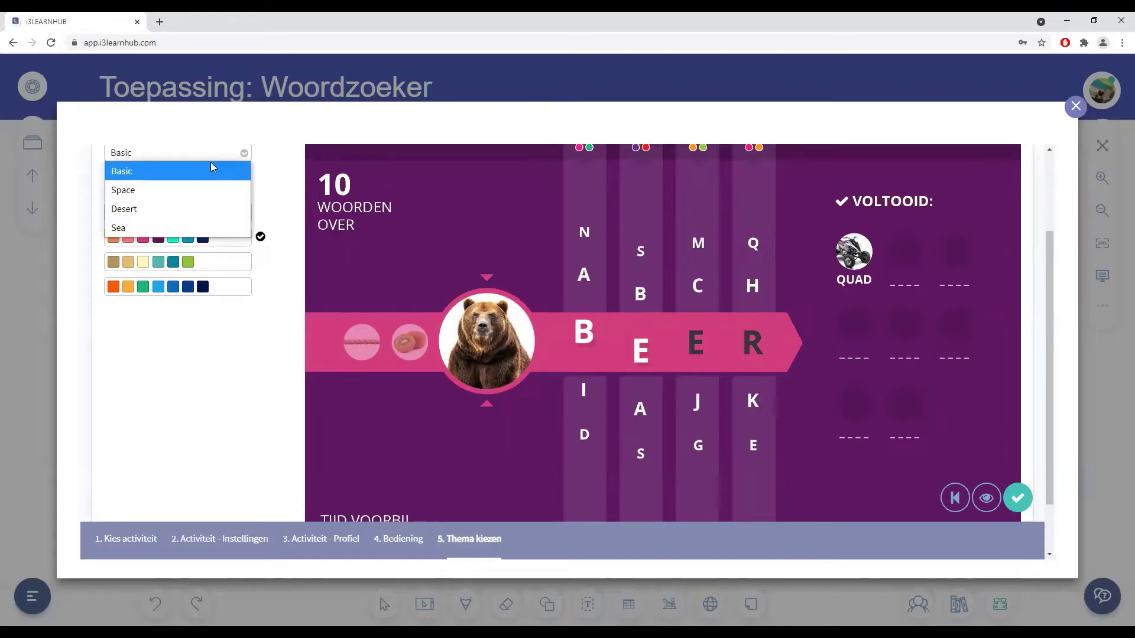
pyautogui.click(153, 190)
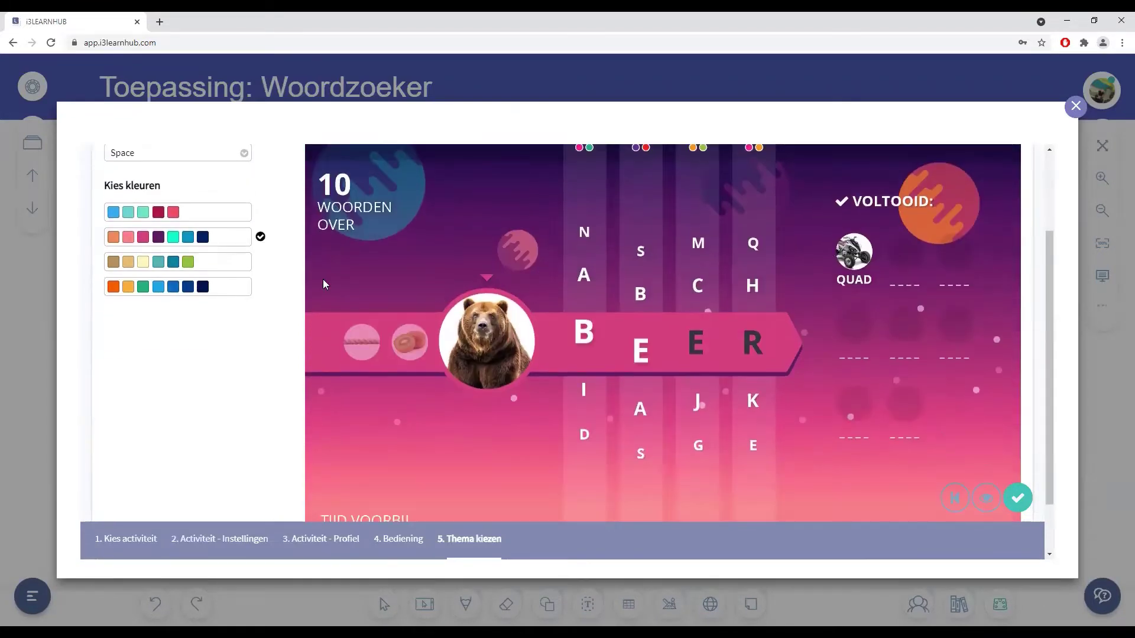
pyautogui.click(208, 213)
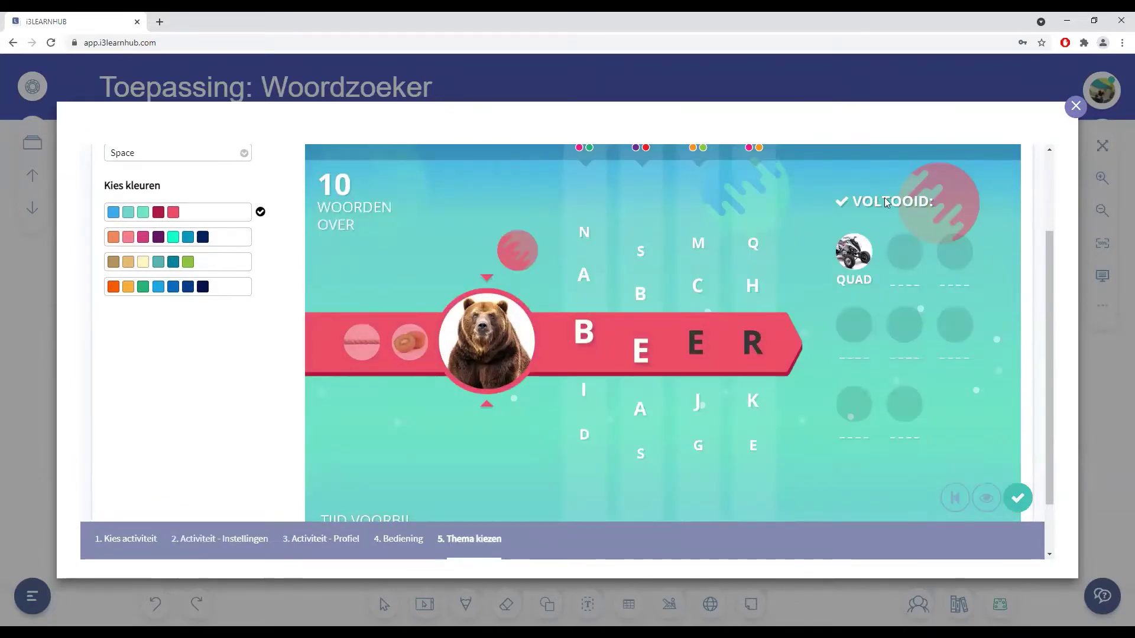
# Finish creating the activity and dismiss the iMO positioning instructions to show the game on the page.
pyautogui.scroll(-1, 890, 249)
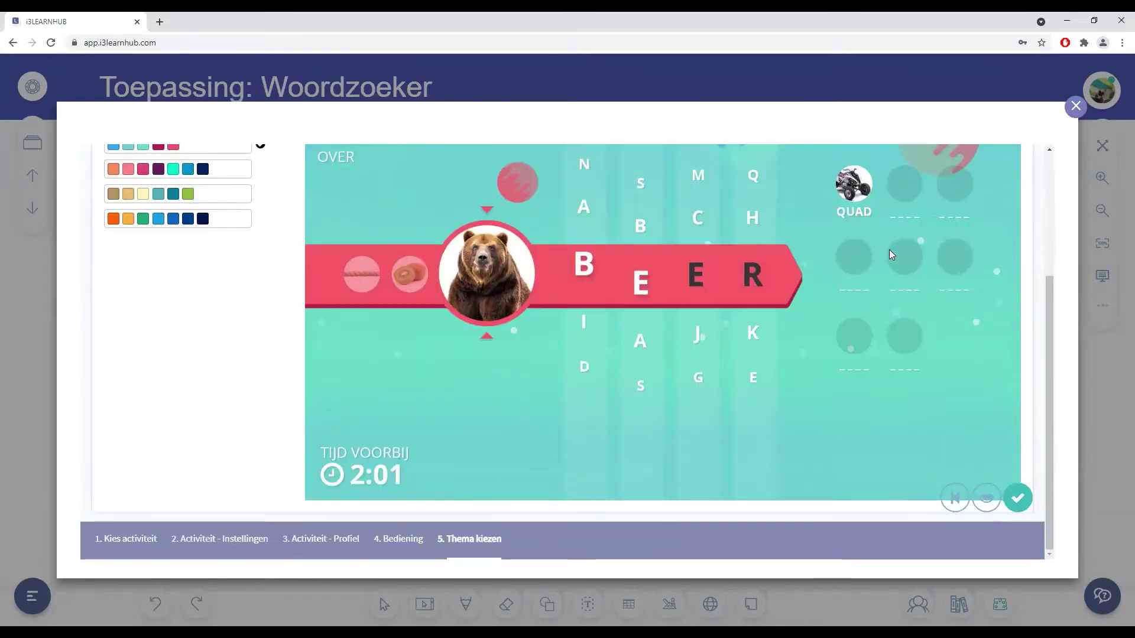
pyautogui.click(1017, 497)
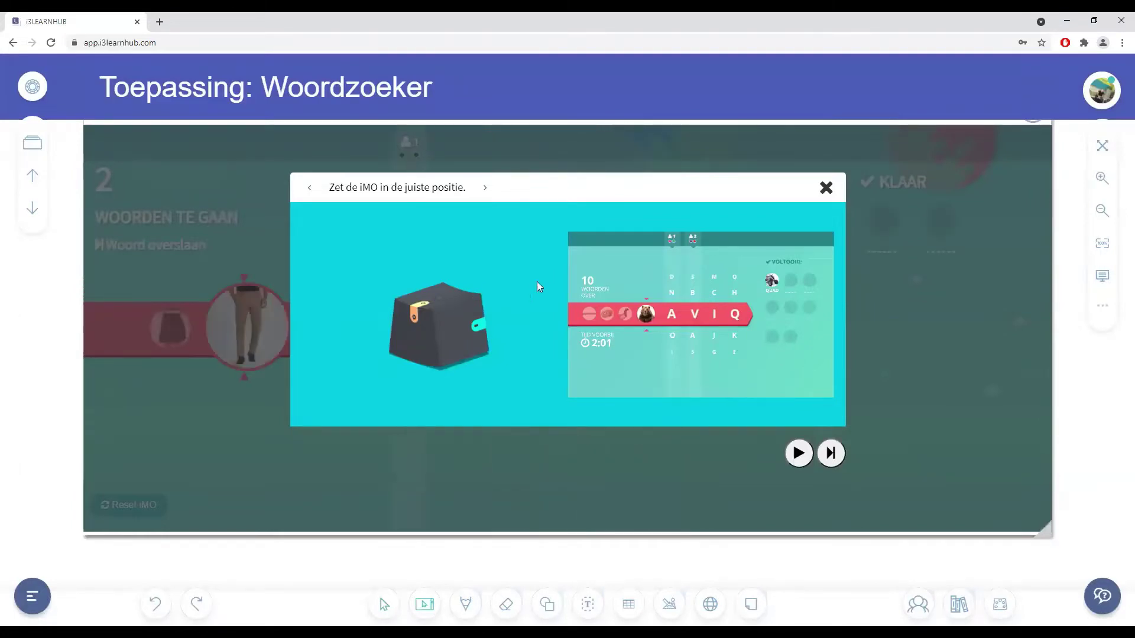
pyautogui.click(825, 188)
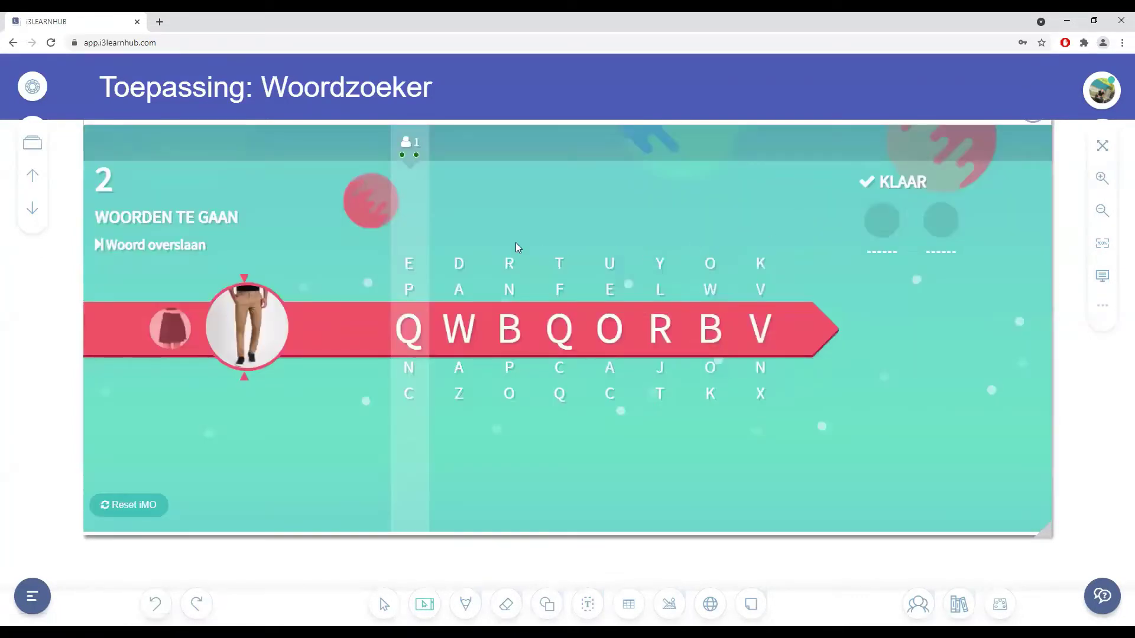